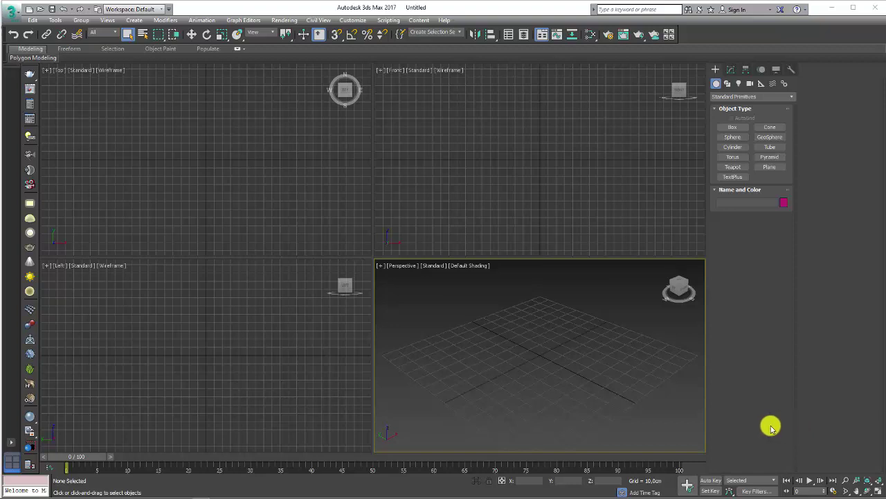
- Review the bar-stool reference images folder, then start creating a Plane primitive
left_click(96, 468)
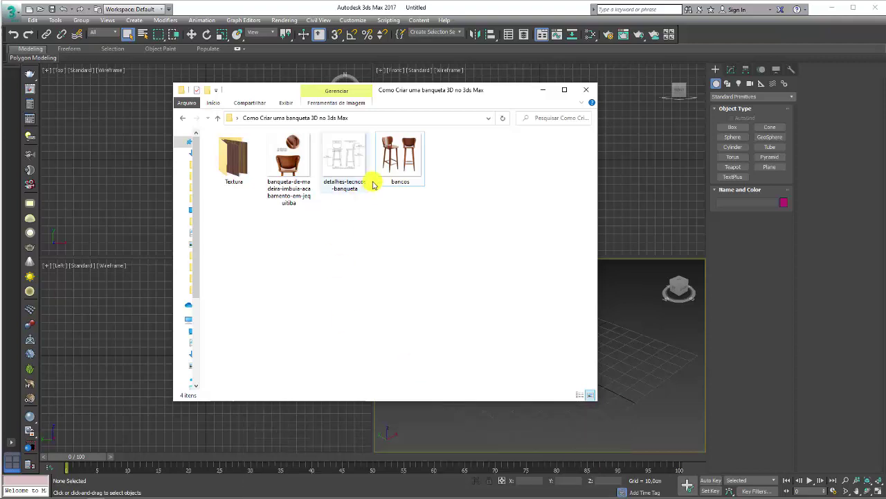
left_click_drag(499, 94, 395, 101)
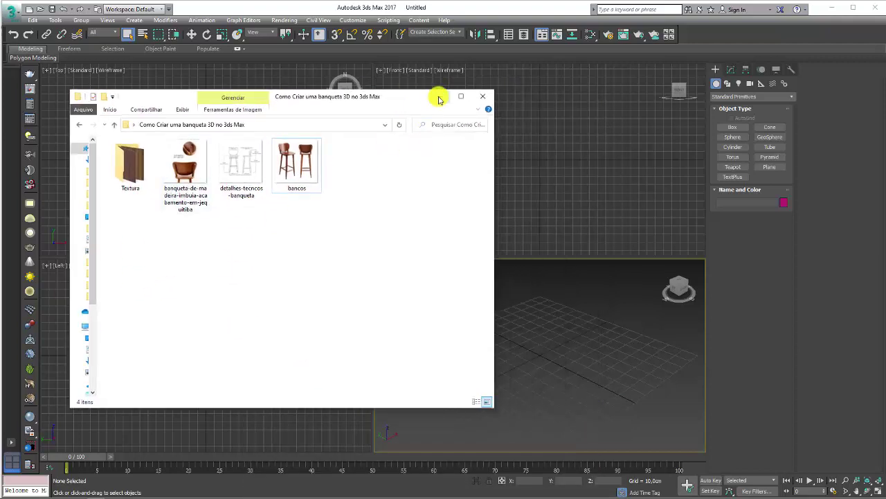
left_click(439, 99)
left_click(769, 167)
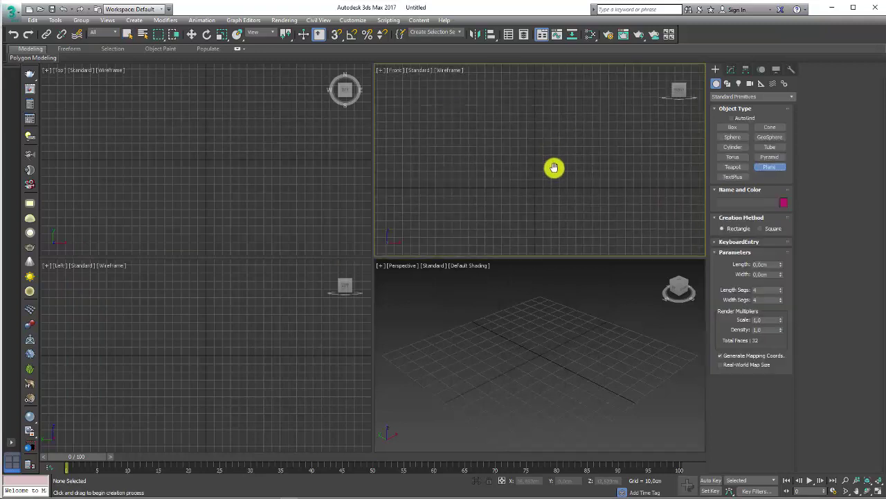
- Draw a single-segment square plane in the Front view and slide it back along Y
middle_click_drag(554, 168, 538, 171)
left_click_drag(531, 176, 561, 206)
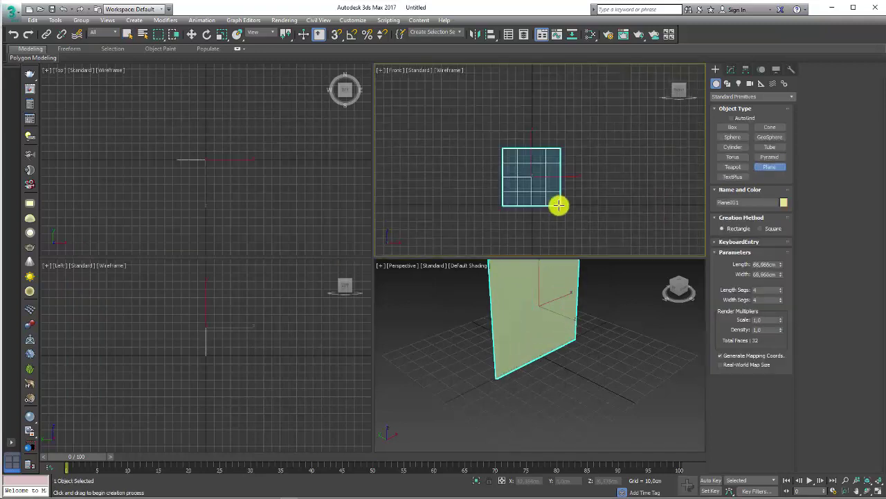
type("1")
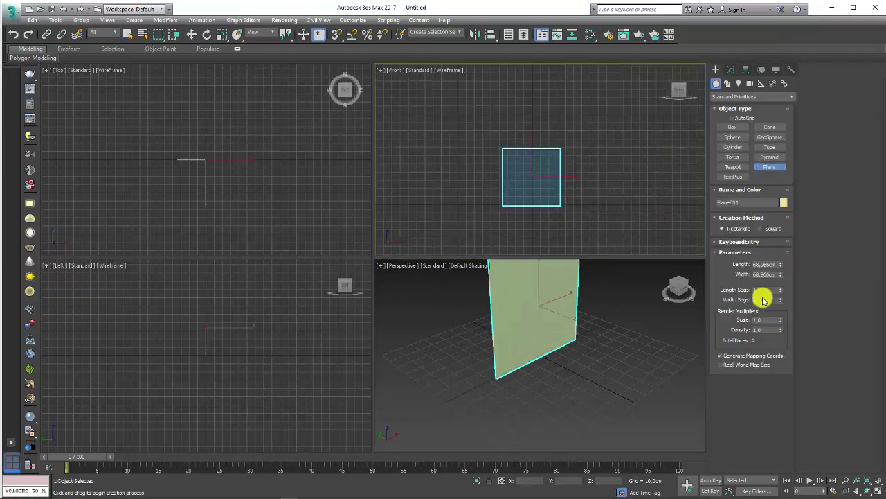
middle_click_drag(554, 376, 544, 362, "alt")
key("w")
mouse_move(545, 344)
left_mouse_down()
mouse_move(444, 311)
mouse_move(487, 356)
mouse_move(366, 422)
left_mouse_up()
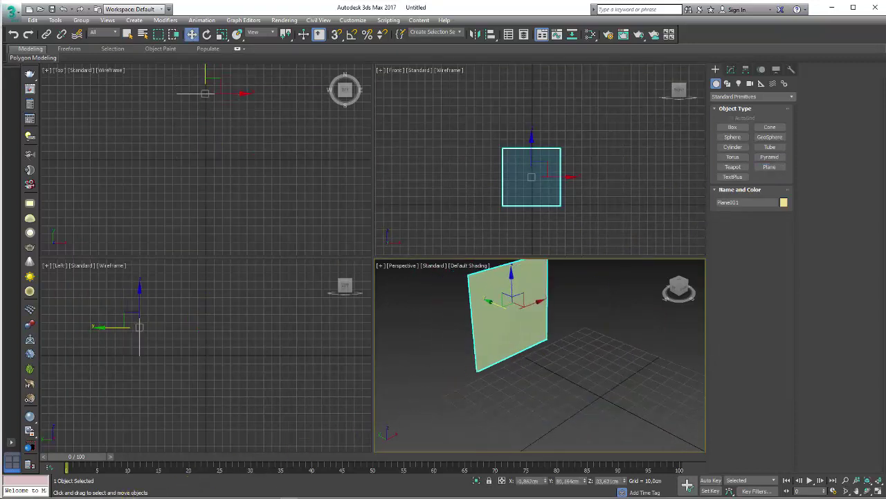
- Texture the plane with the bancos.jpg bar-stool photo from the reference folder
key("alt+Tab")
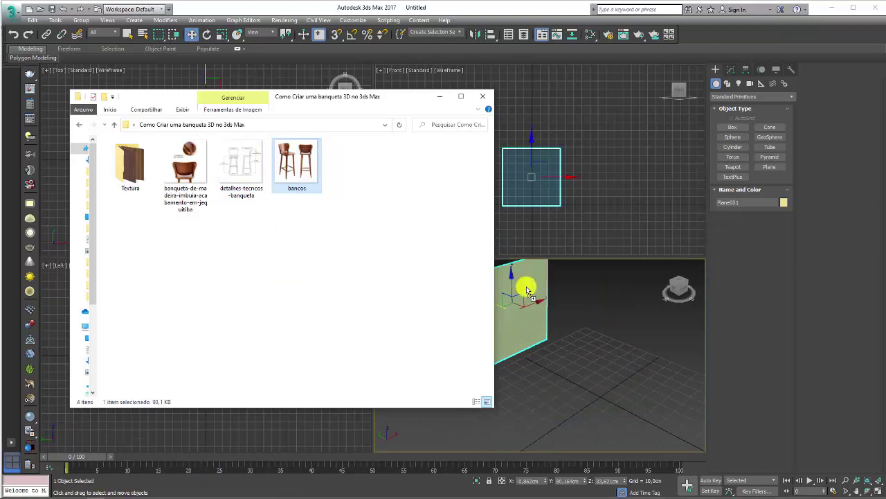
left_click_drag(526, 291, 539, 299)
left_click(441, 96)
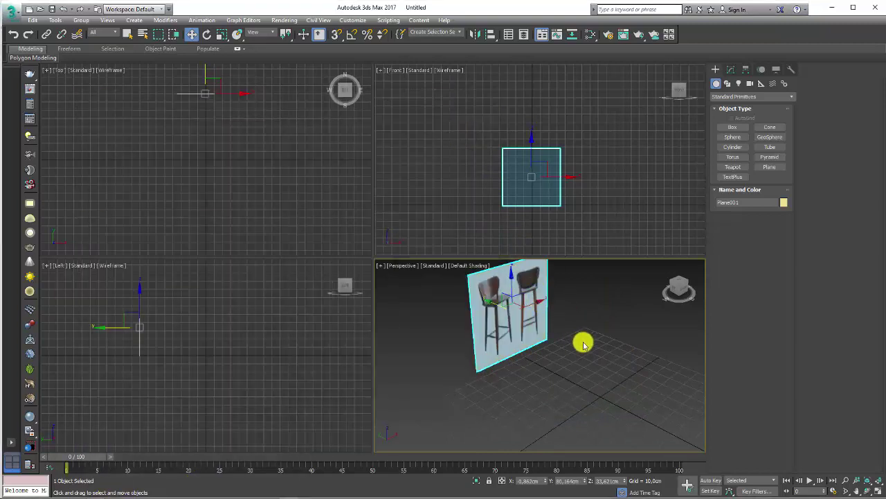
mouse_move(584, 345)
middle_mouse_down("alt")
mouse_move(531, 330)
mouse_move(548, 331)
mouse_move(560, 368)
middle_mouse_up("alt")
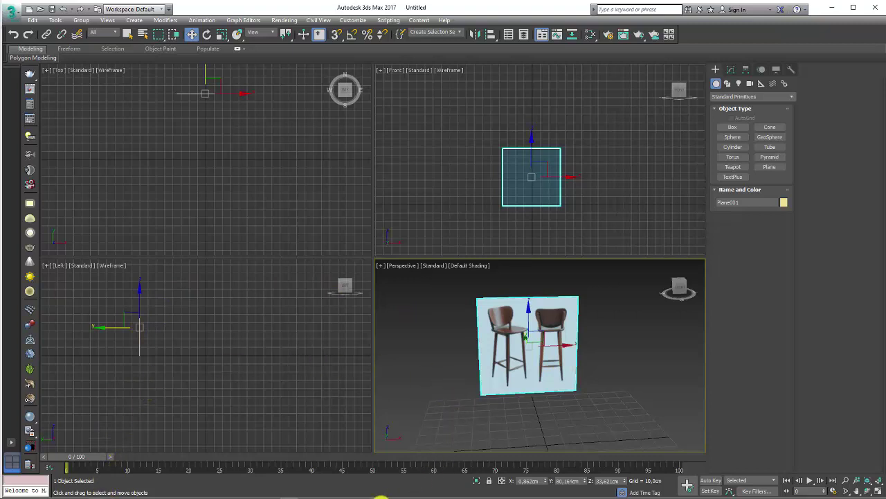
- View kit-2-bancos_2 in Photo Viewer, zooming and panning over the stools' seats, backs and legs
left_click(376, 495)
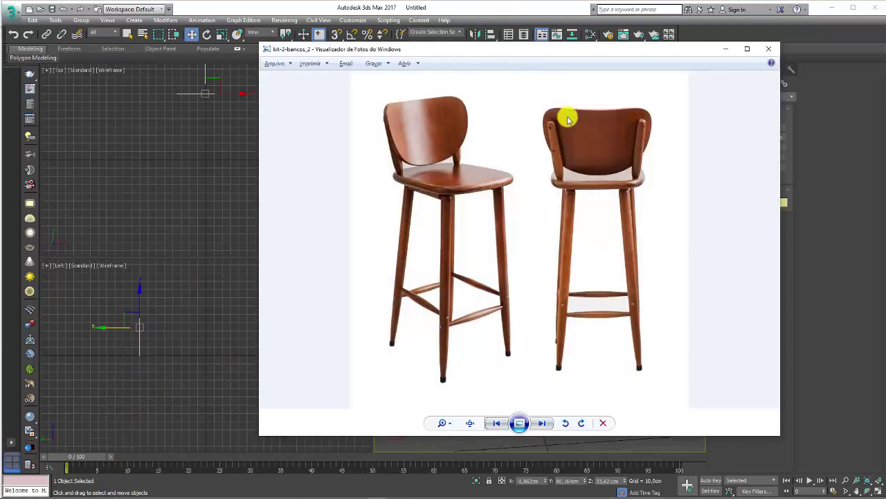
scroll(568, 120, "up", 3)
left_click_drag(439, 194, 540, 263)
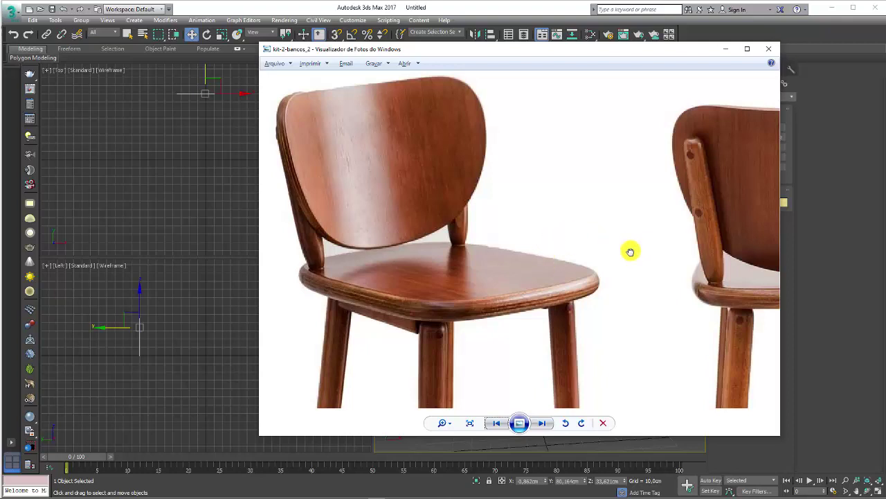
left_click_drag(629, 250, 397, 239)
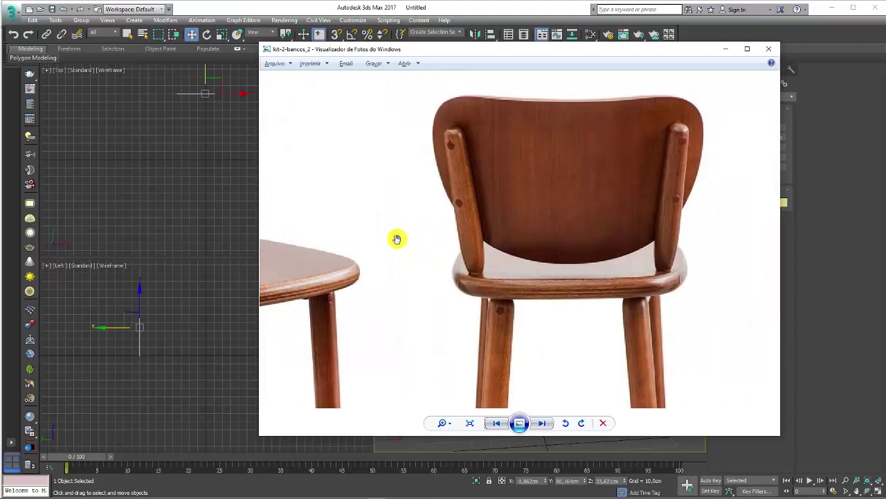
scroll(450, 264, "down", 3)
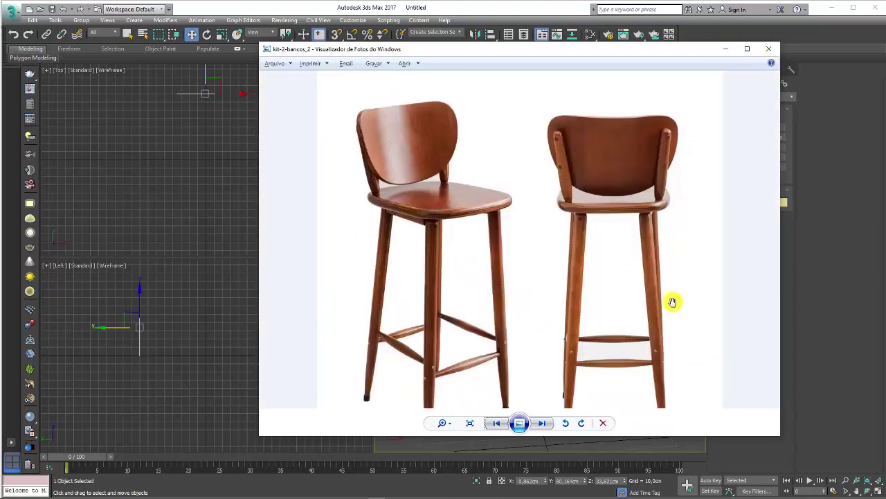
left_click_drag(672, 300, 614, 214)
left_click_drag(644, 117, 642, 229)
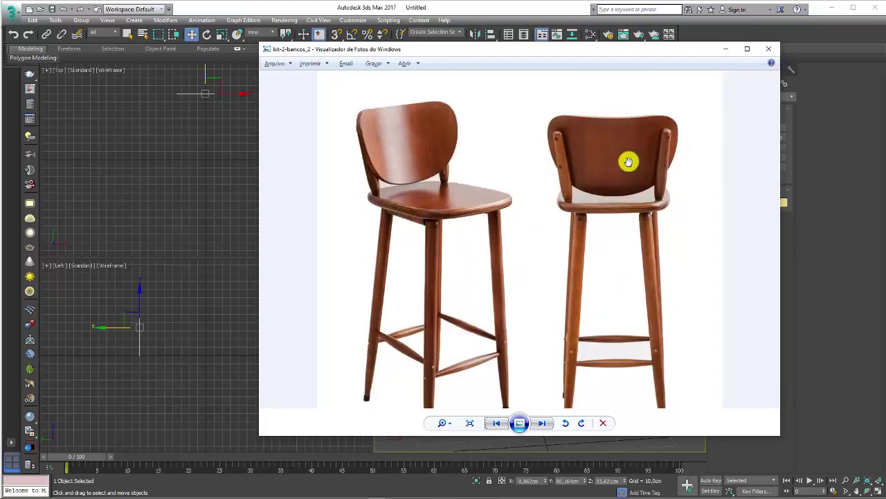
left_click_drag(619, 263, 607, 196)
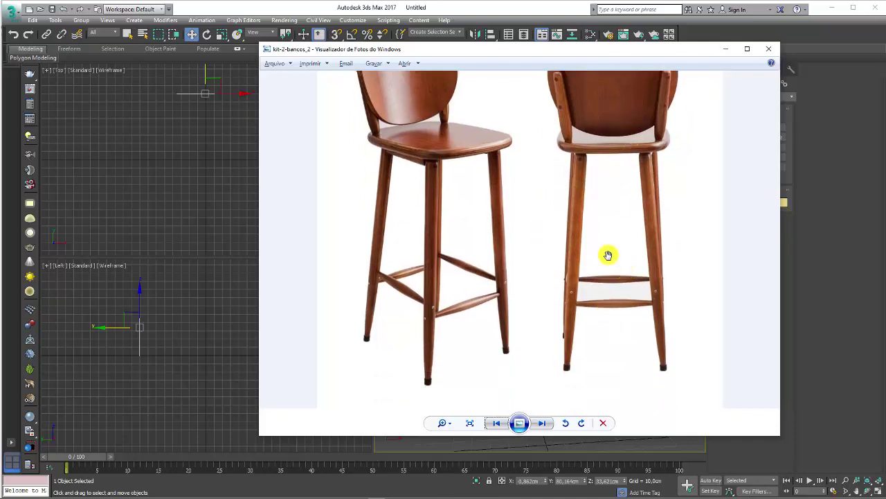
- Draw a thin 1.2 cm radius cylinder leg standing on the ground grid
left_click(728, 51)
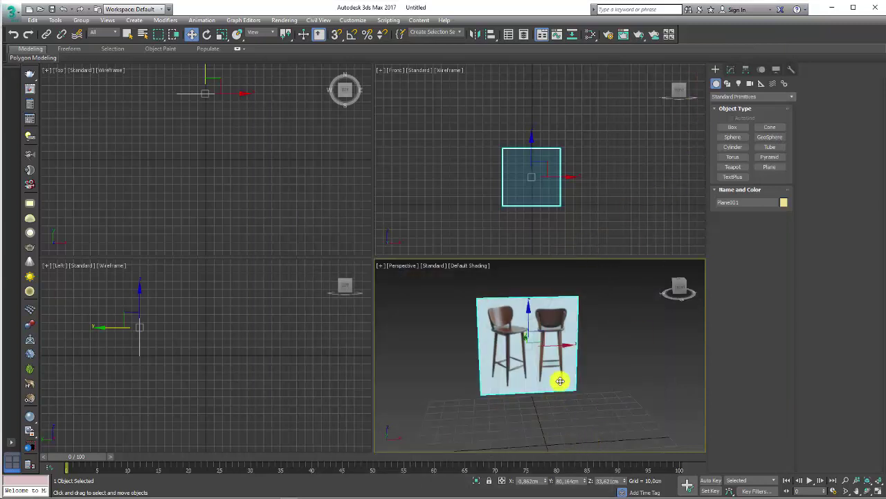
middle_click_drag(562, 378, 644, 262)
left_click(731, 147)
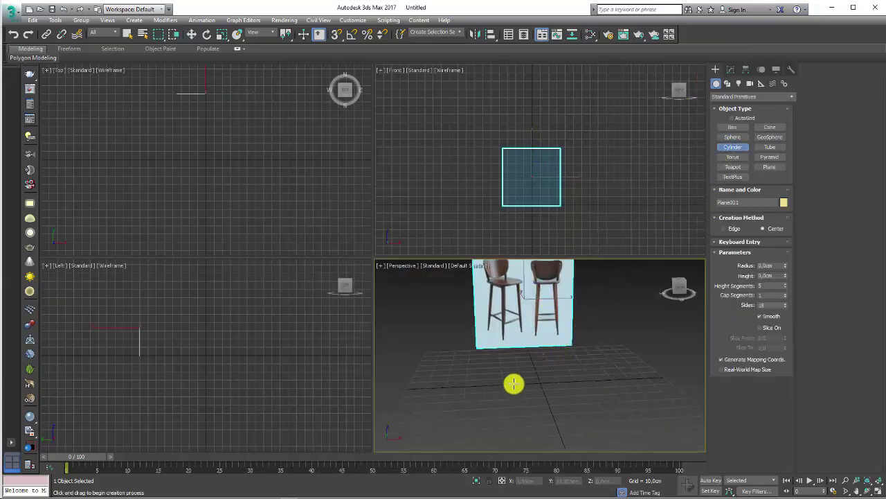
left_click_drag(510, 392, 512, 392)
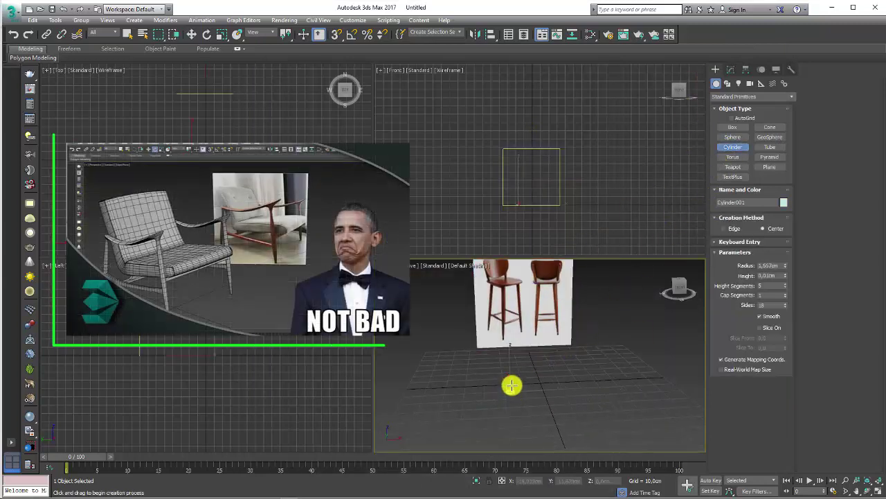
left_click(518, 280)
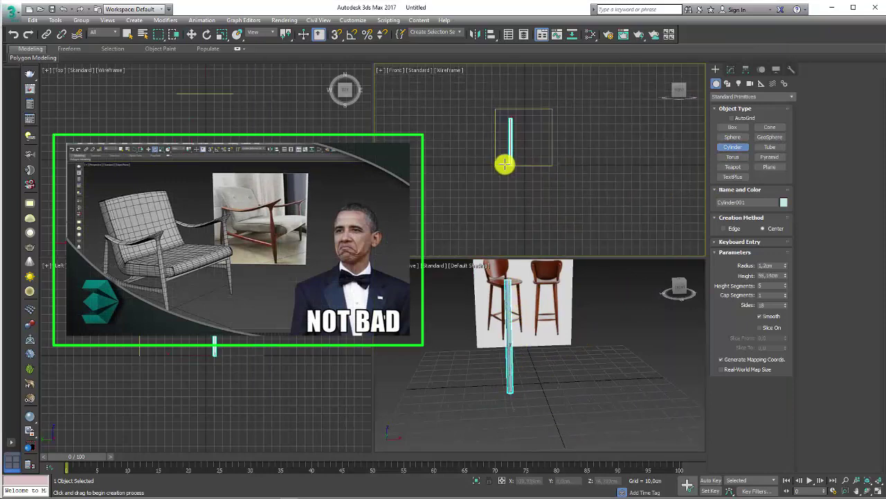
scroll(506, 162, "up", 2)
scroll(538, 150, "up", 1)
- Shade the Front view to show the reference photo and open the cylinder's parameters
key("F3")
scroll(531, 164, "down", 2)
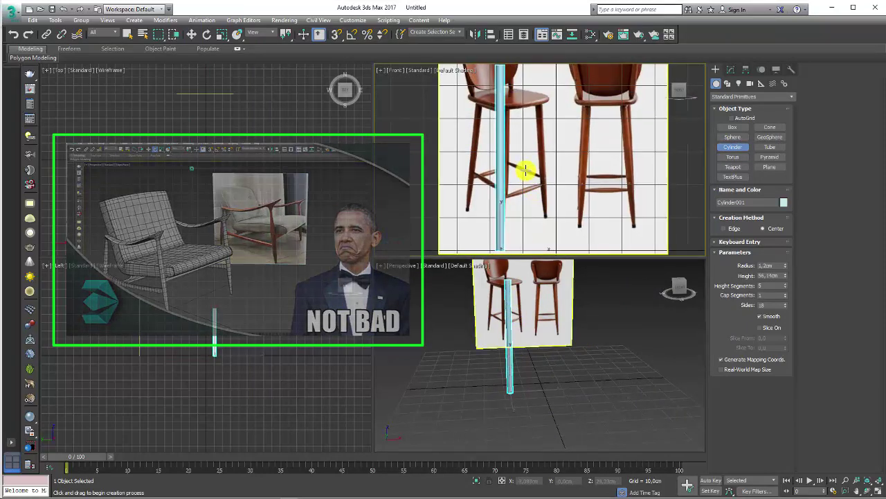
scroll(527, 170, "down", 3)
scroll(509, 178, "down", 1)
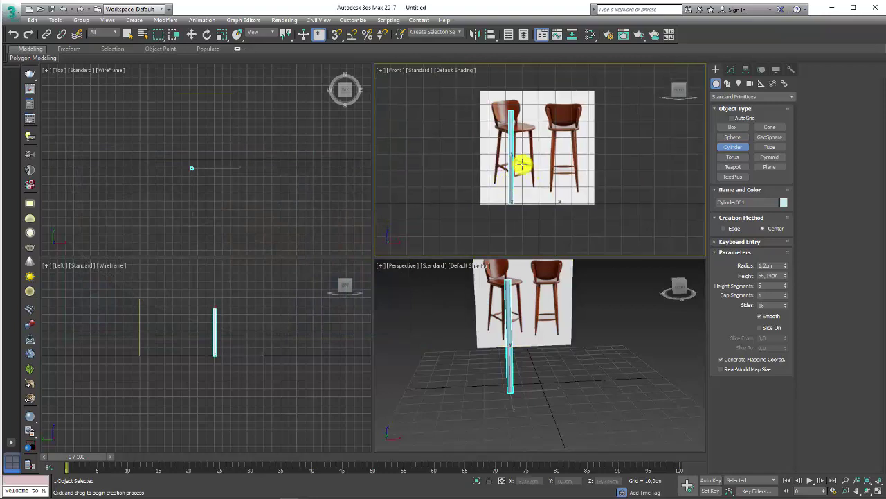
key("w")
middle_click_drag(511, 168, 513, 148)
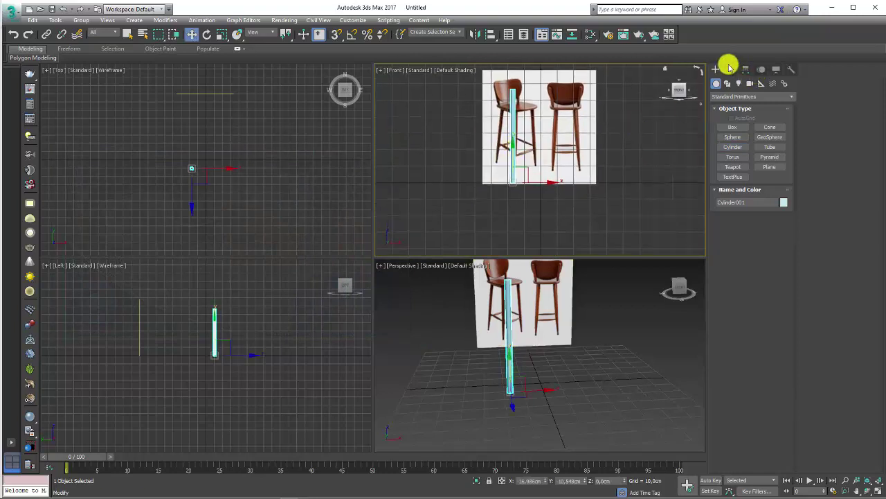
left_click(730, 69)
middle_click_drag(620, 115, 620, 133)
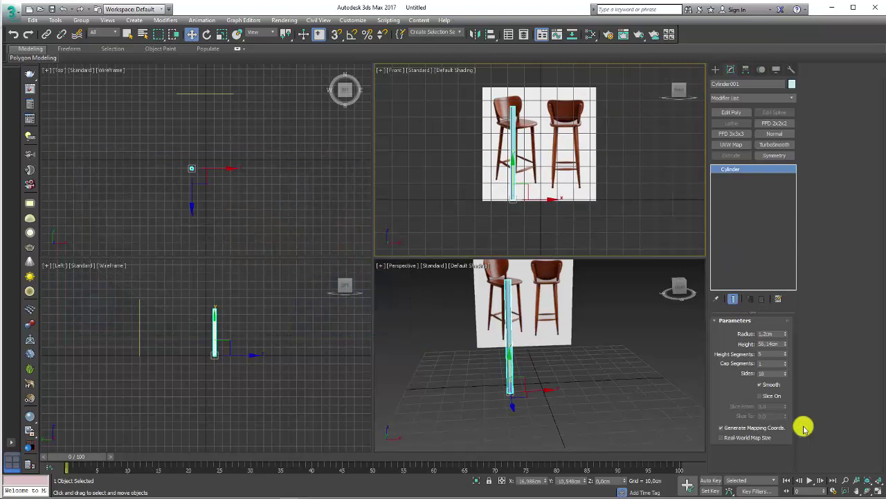
- Maximize the Front view and shorten the leg to about 36.435 cm against the reference
left_click(879, 490)
middle_click_drag(453, 208, 538, 176)
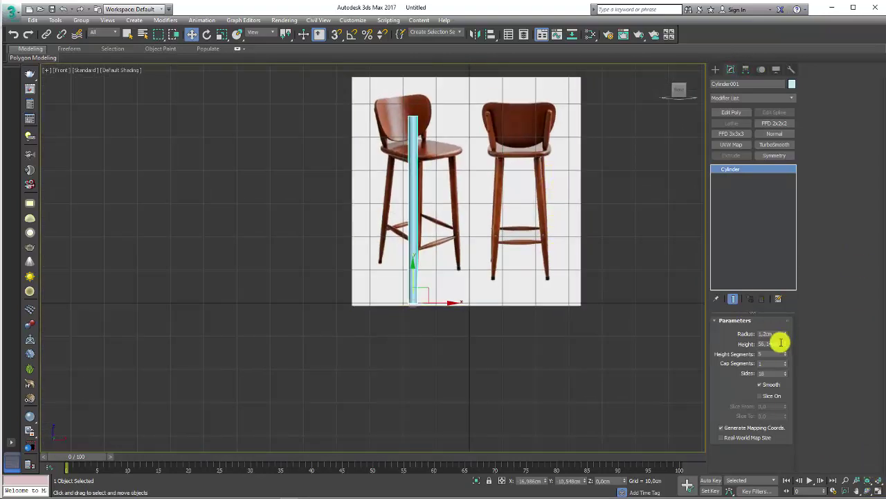
left_click_drag(787, 343, 786, 365)
mouse_move(420, 282)
left_mouse_down()
mouse_move(414, 262)
mouse_move(423, 271)
left_mouse_up()
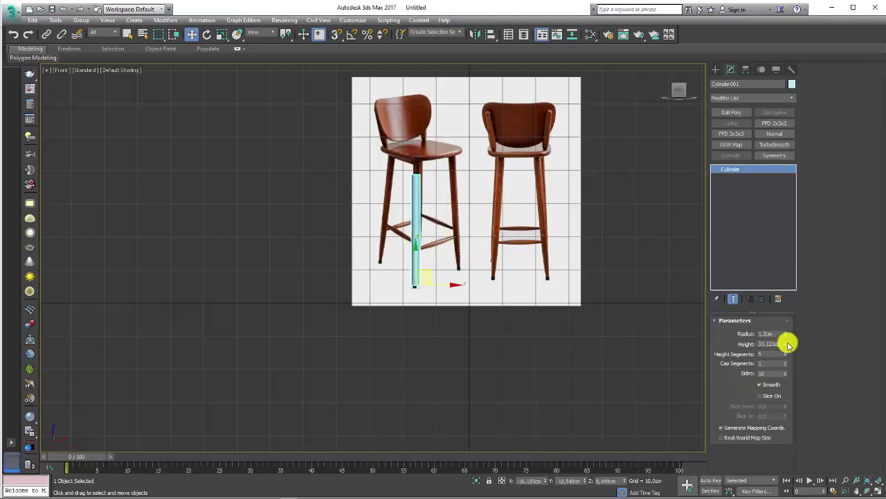
scroll(457, 194, "up", 4)
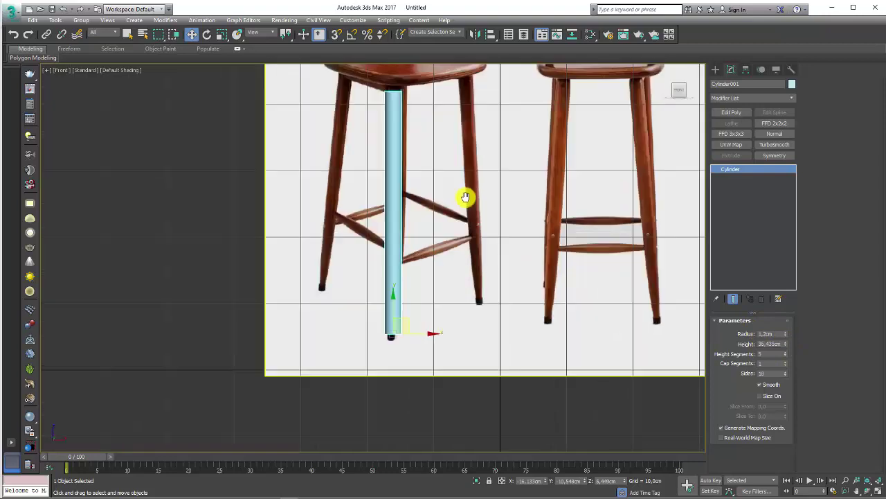
mouse_move(410, 194)
middle_mouse_down("alt")
mouse_move(439, 231)
mouse_move(537, 288)
middle_mouse_up("alt")
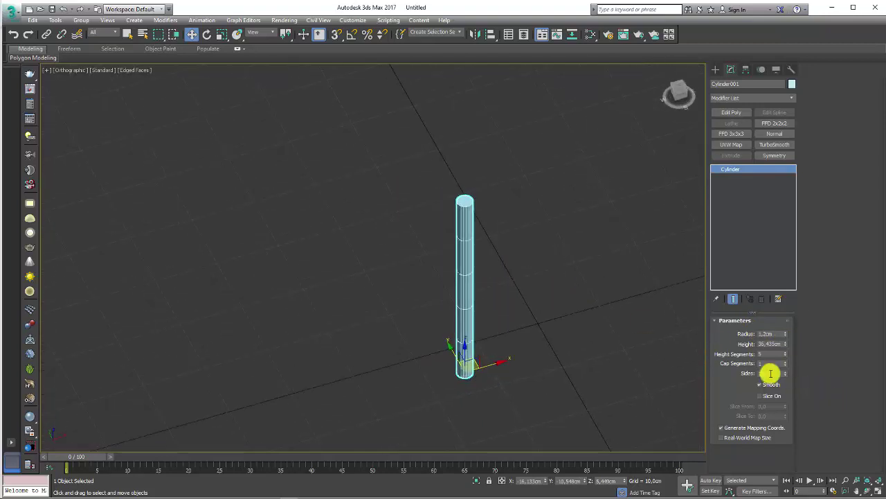
- Give the leg 8 sides and 18 height segments for a denser mesh
type("8")
key("Return")
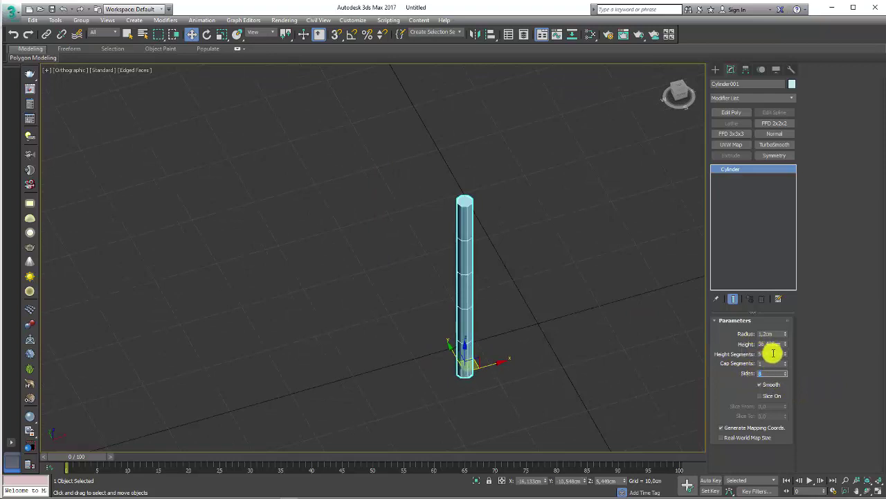
left_click_drag(785, 354, 788, 344)
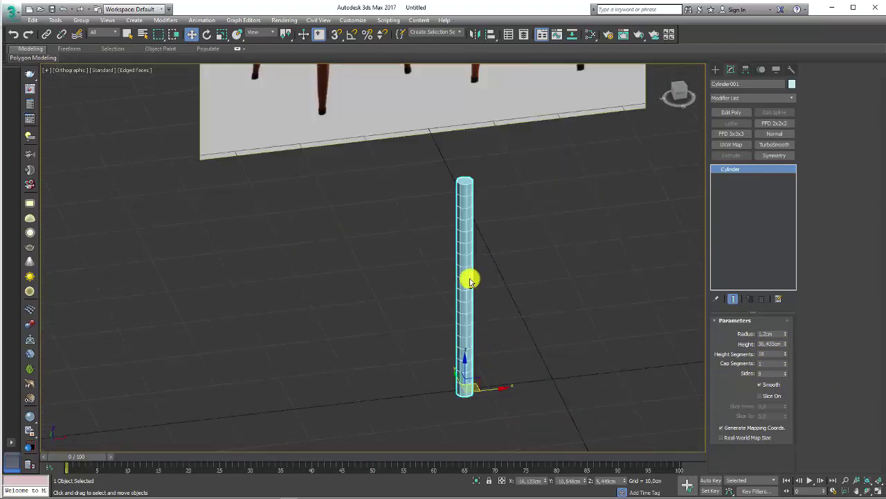
mouse_move(469, 280)
middle_mouse_down("alt")
mouse_move(463, 277)
mouse_move(490, 269)
mouse_move(495, 256)
mouse_move(488, 310)
middle_mouse_up("alt")
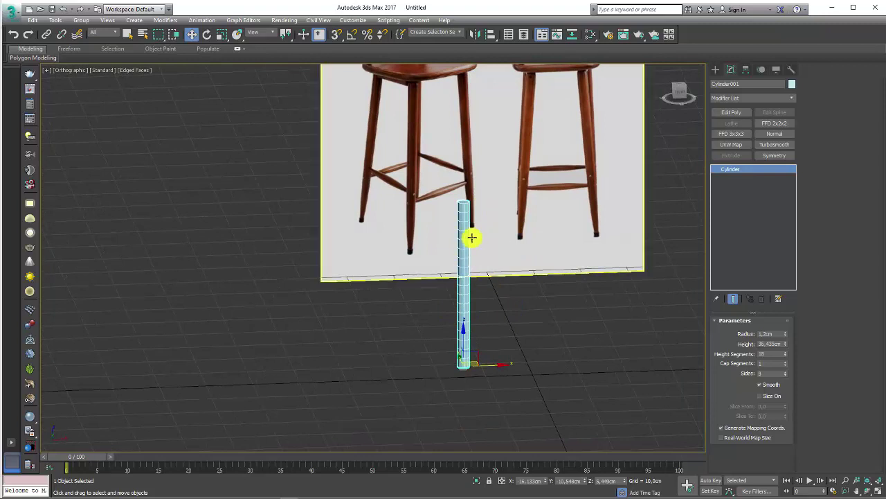
- Add an FFD 4x4x4 modifier and shrink its bottom control points to taper the foot
left_click(795, 101)
scroll(792, 145, "down", 3)
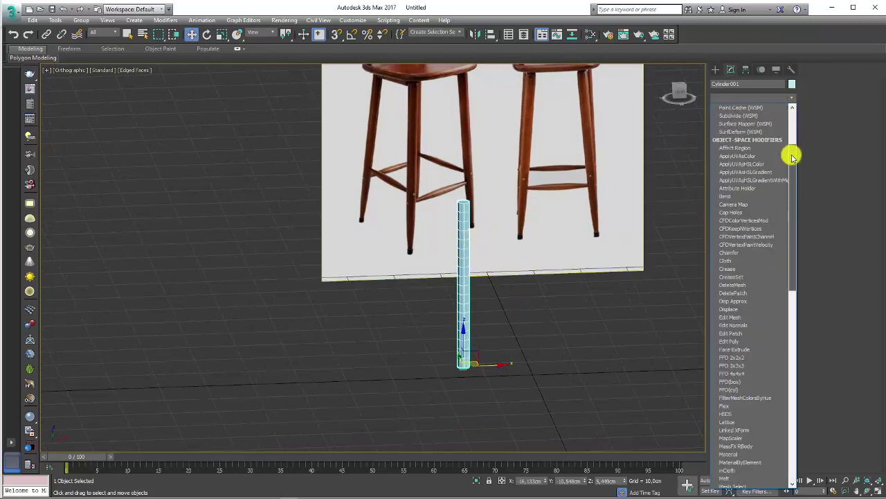
scroll(762, 239, "down", 3)
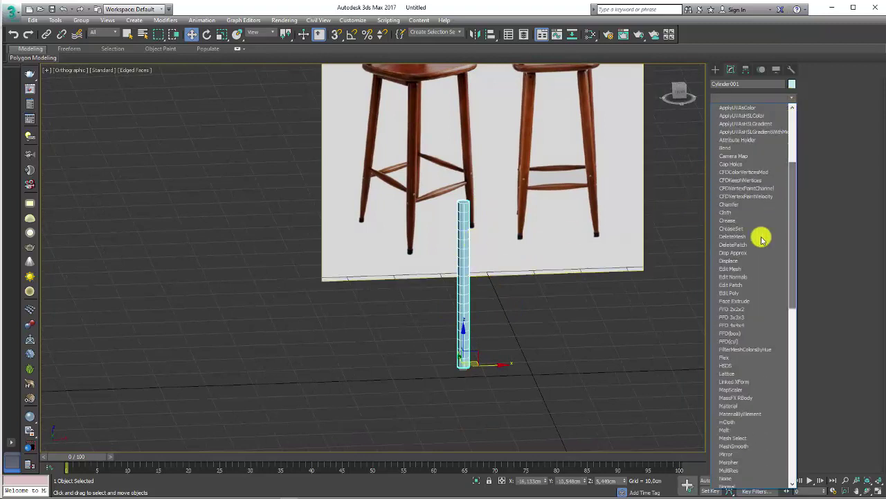
left_click(746, 326)
left_click(725, 169)
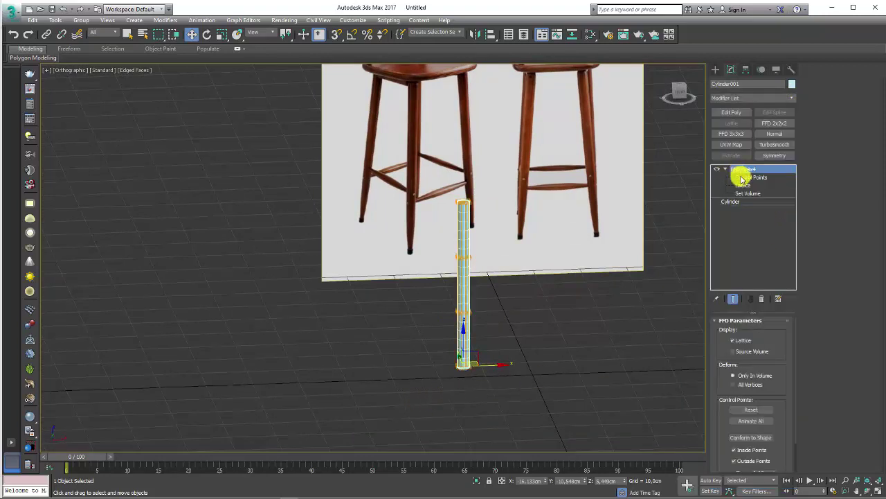
left_click(750, 177)
key("r")
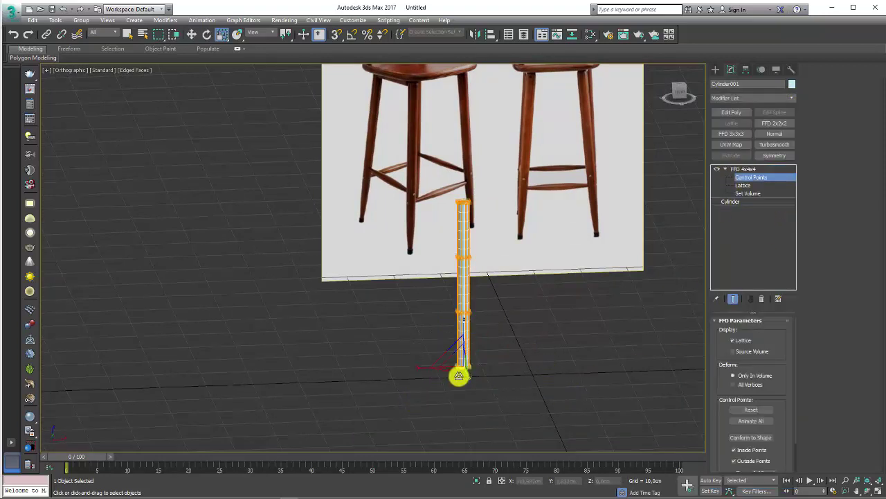
mouse_move(457, 373)
left_mouse_down()
mouse_move(489, 336)
mouse_move(471, 353)
left_mouse_up()
- In the Front view, adjust the top control points and scale the middle rows to shape the leg
scroll(466, 358, "up", 2)
scroll(465, 357, "up", 2)
scroll(503, 347, "up", 2)
scroll(517, 384, "up", 2)
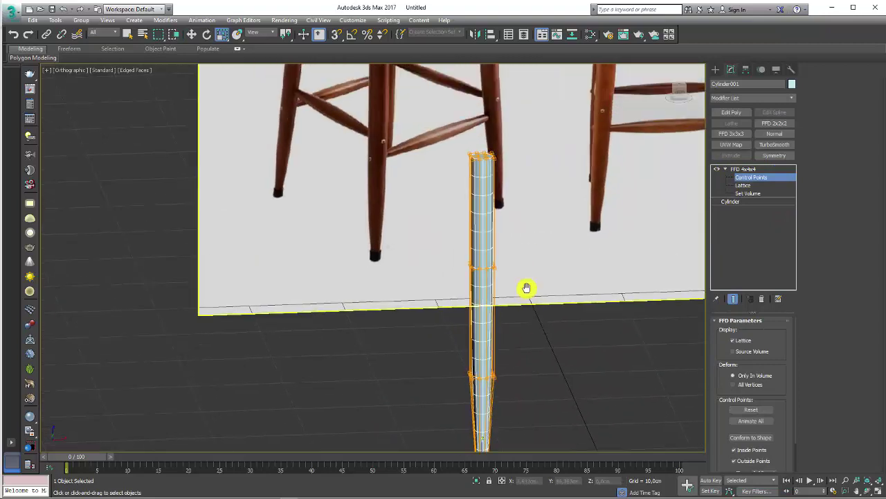
scroll(526, 289, "up", 2)
scroll(515, 306, "down", 2)
key("f")
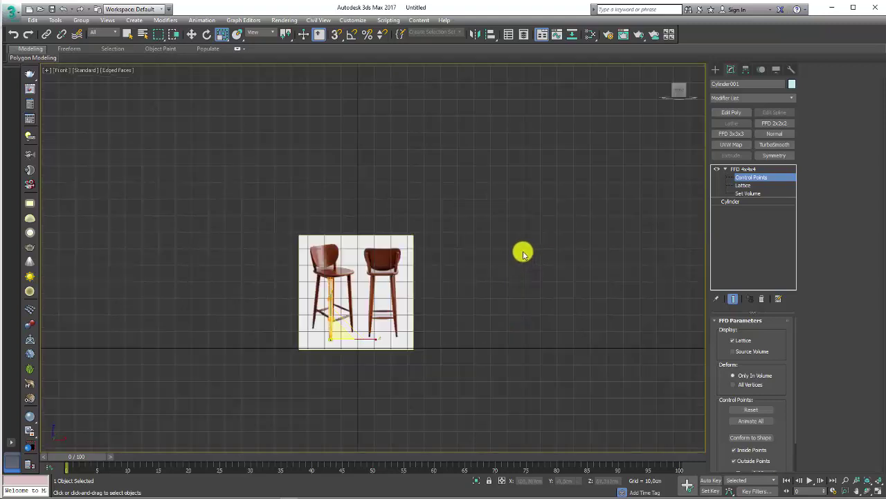
scroll(325, 315, "up", 3)
scroll(425, 283, "up", 2)
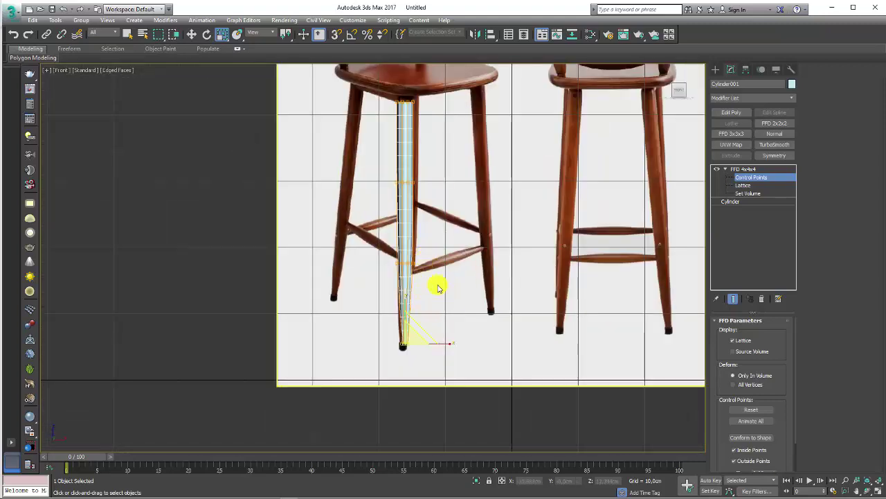
left_click_drag(374, 79, 416, 111)
scroll(409, 128, "up", 3)
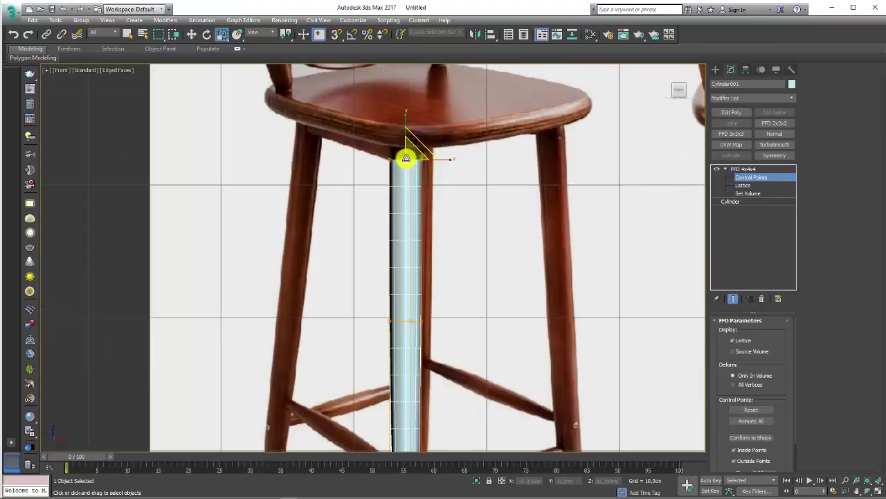
scroll(407, 123, "up", 2)
key("w")
scroll(457, 208, "down", 3)
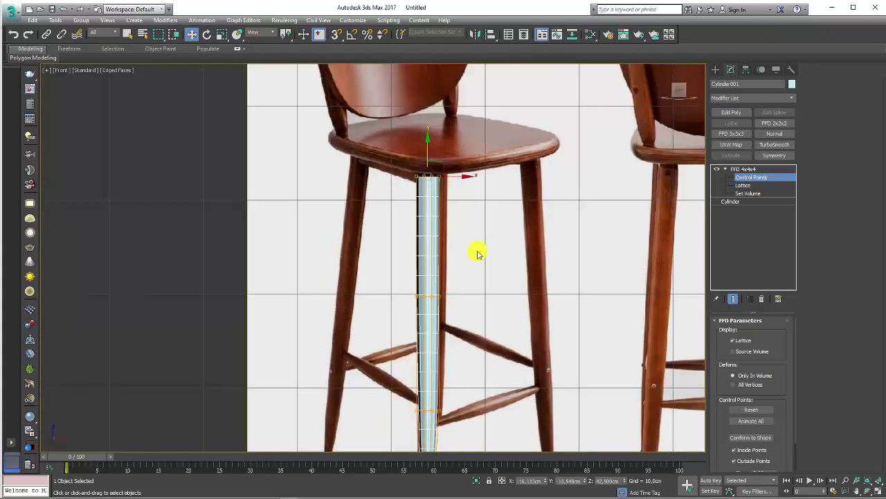
scroll(464, 208, "down", 3)
left_click_drag(384, 223, 385, 222)
key("r")
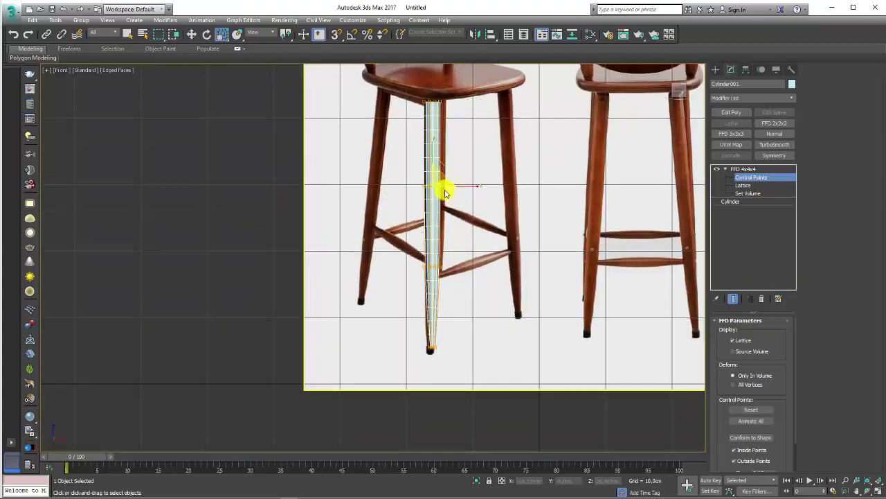
mouse_move(438, 181)
left_mouse_down()
mouse_move(450, 174)
mouse_move(445, 157)
mouse_move(446, 178)
left_mouse_up()
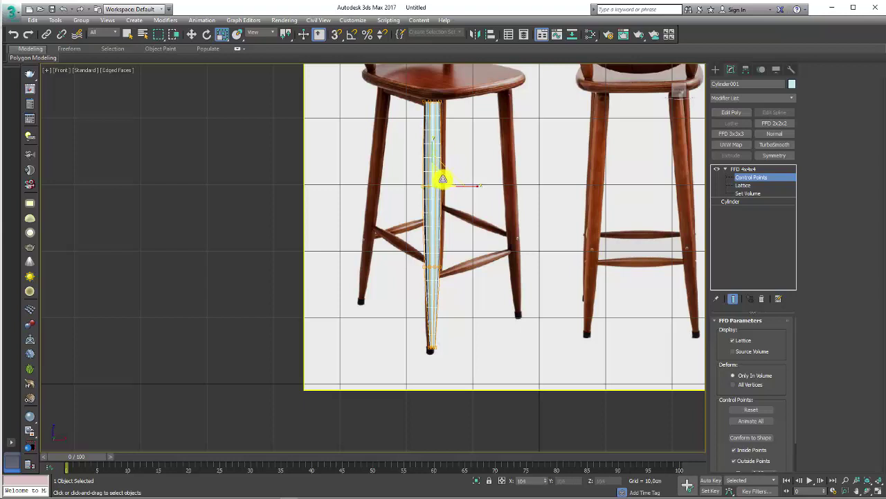
- Return to the FFD level and add an Edit Poly modifier on top
middle_click_drag(478, 198, 482, 233)
left_click(728, 169)
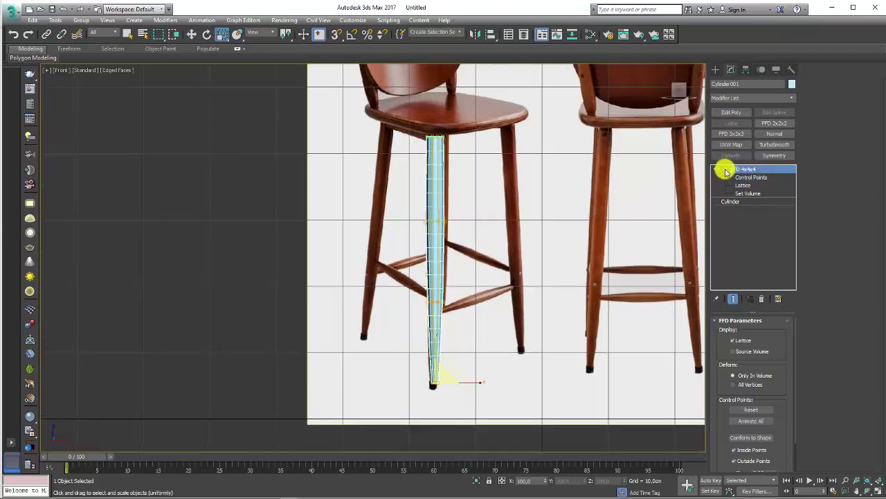
left_click(731, 112)
mouse_move(485, 159)
middle_mouse_down("alt")
mouse_move(441, 178)
mouse_move(703, 217)
middle_mouse_up("alt")
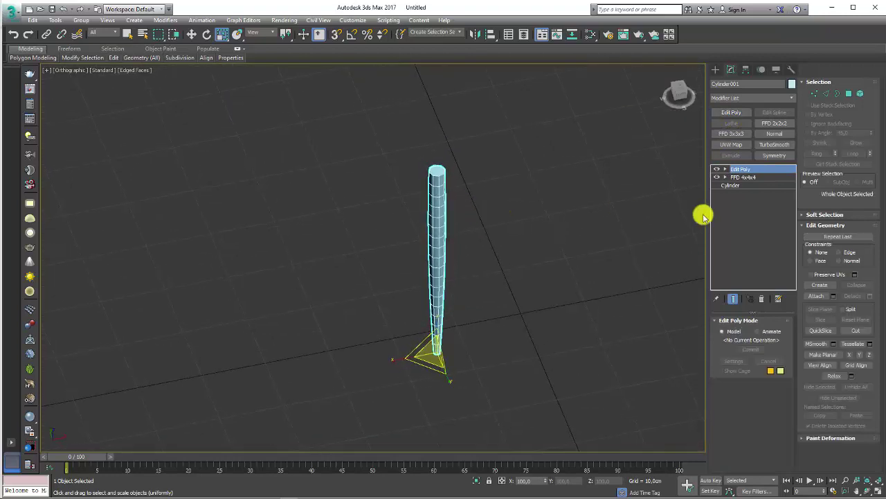
- Select the leg's open top border and extrude it upward into new faces
left_click(837, 93)
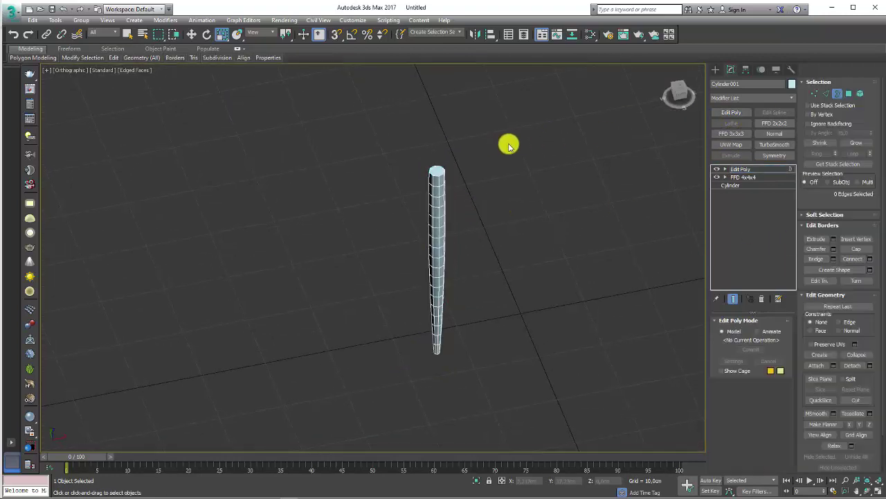
left_click(850, 92)
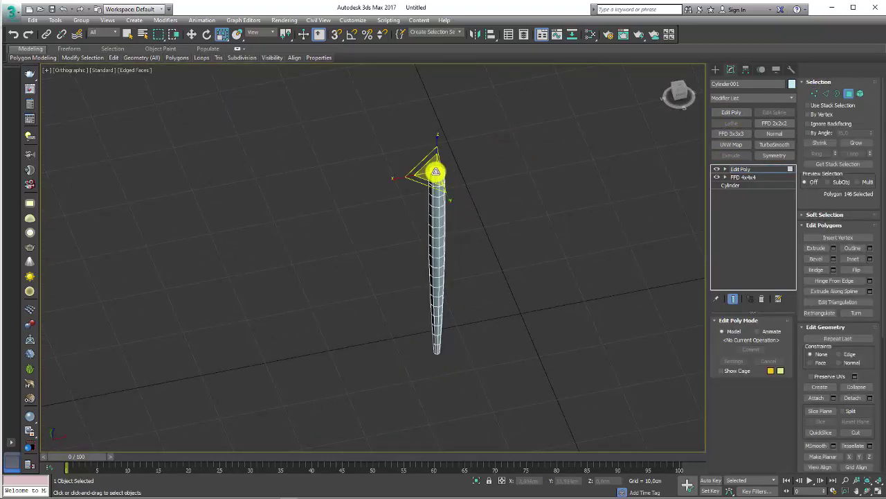
scroll(441, 157, "up", 5)
left_click(837, 93)
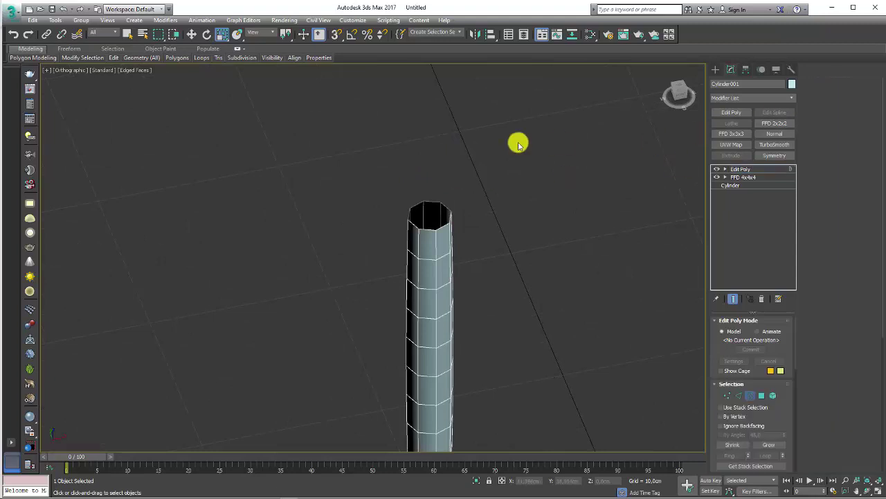
left_click(449, 215)
key("w")
mouse_move(503, 225)
middle_mouse_down("alt")
mouse_move(415, 202)
mouse_move(475, 204)
mouse_move(443, 194)
middle_mouse_up("alt")
left_click_drag(438, 194, 437, 178, "shift")
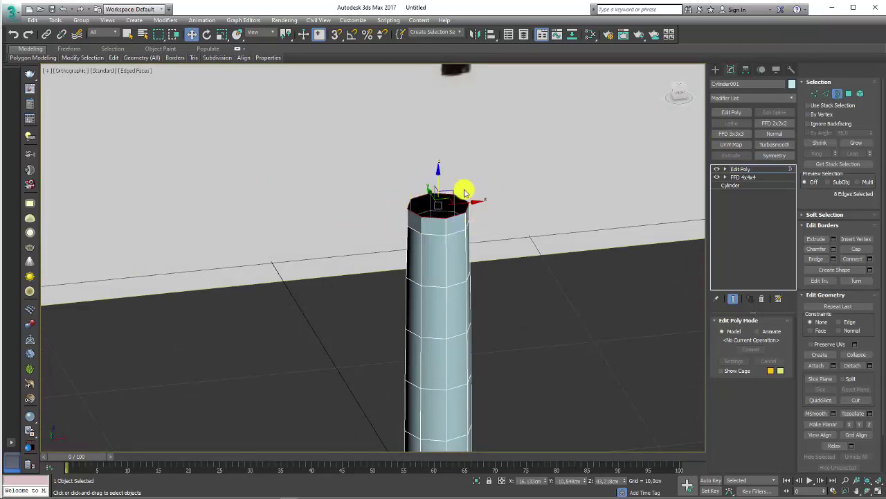
- Scale the extruded border inward to narrow the opening, then look down into it
key("e")
key("r")
left_click_drag(431, 200, 437, 226)
key("w")
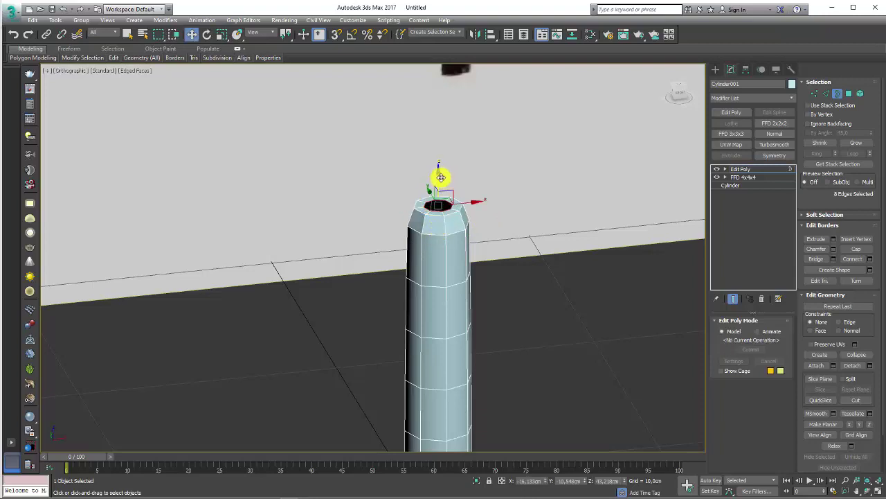
key("r")
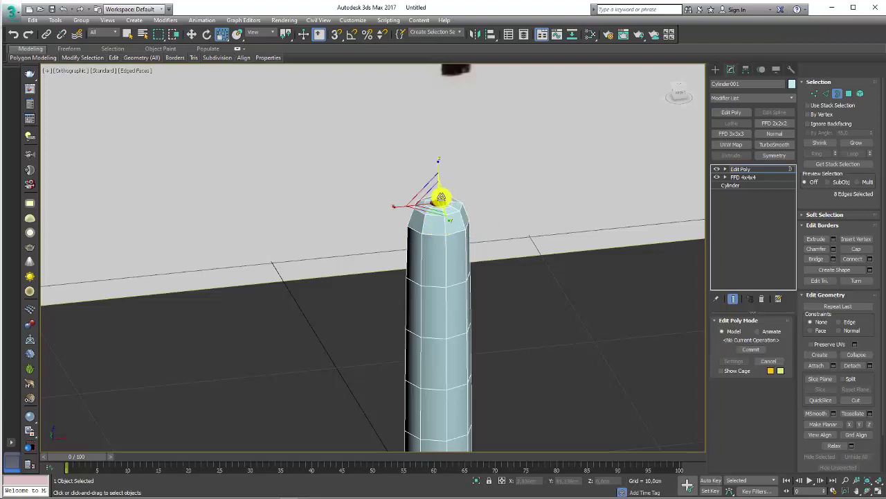
scroll(442, 197, "up", 4)
scroll(441, 204, "up", 4)
key("w")
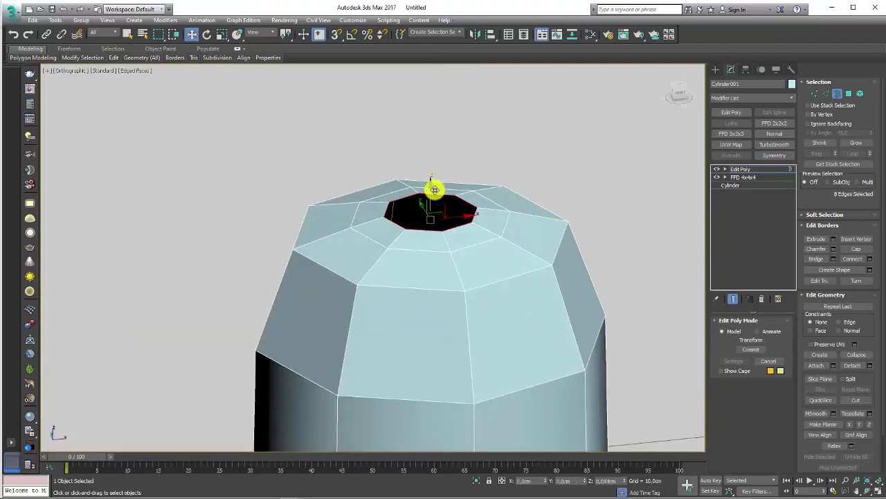
scroll(430, 197, "up", 2)
middle_click_drag(430, 197, 440, 224, "alt")
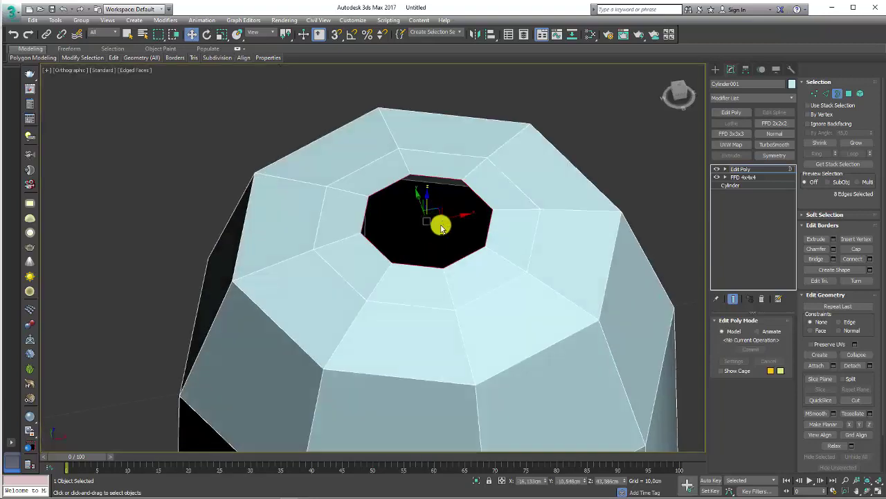
- Cap the top opening and cut a new edge across the leg's octagonal end face
left_click(858, 250)
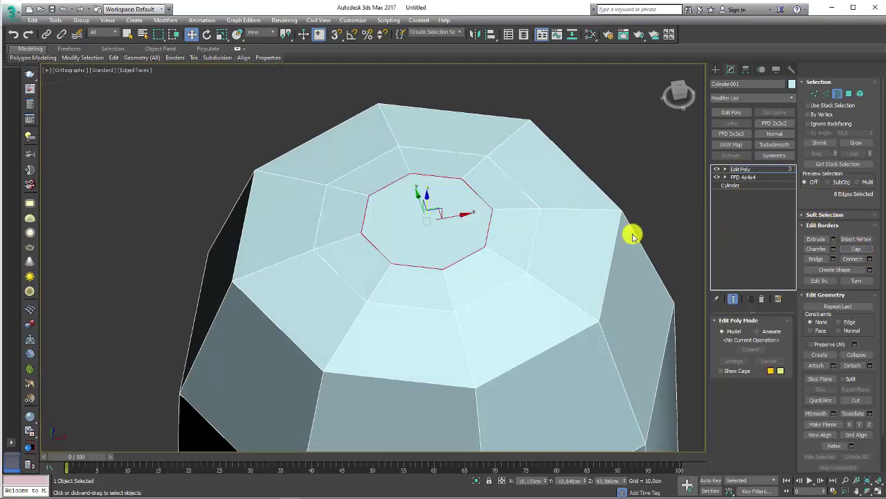
scroll(803, 269, "down", 2)
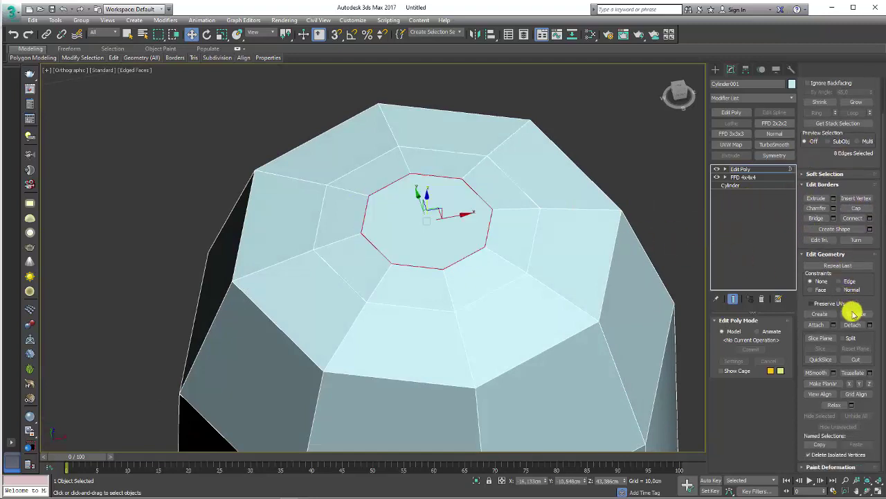
left_click(856, 359)
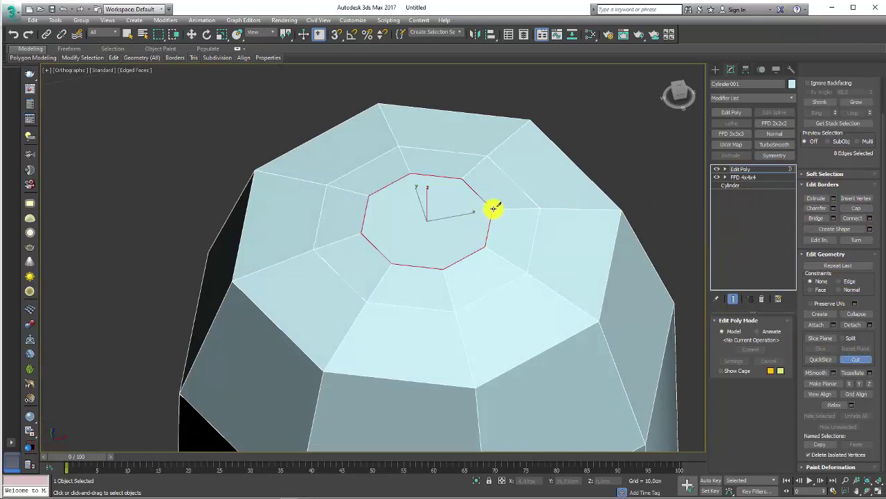
left_click(361, 232)
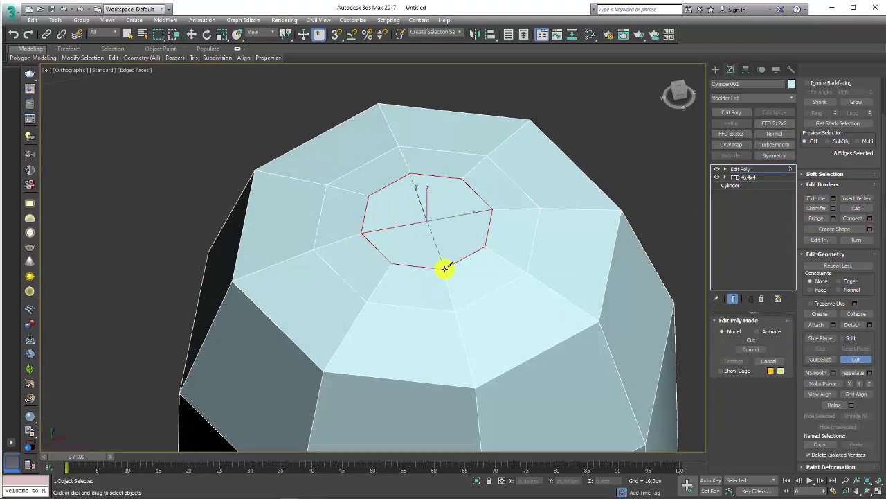
scroll(441, 268, "down", 10)
- Orbit around the tapered leg, then switch to the Front view with the reference
mouse_move(496, 319)
middle_mouse_down("alt")
mouse_move(519, 259)
mouse_move(536, 259)
mouse_move(513, 269)
mouse_move(444, 190)
mouse_move(457, 245)
middle_mouse_up("alt")
scroll(468, 208, "up", 3)
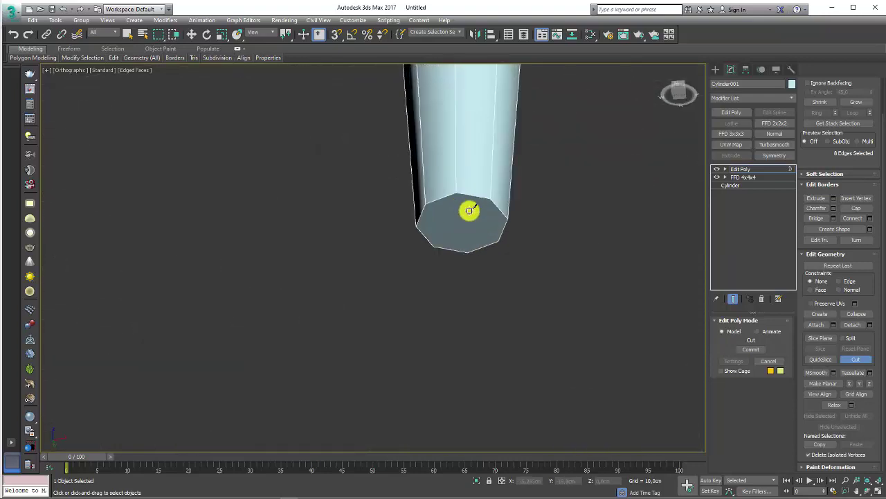
scroll(450, 184, "up", 3)
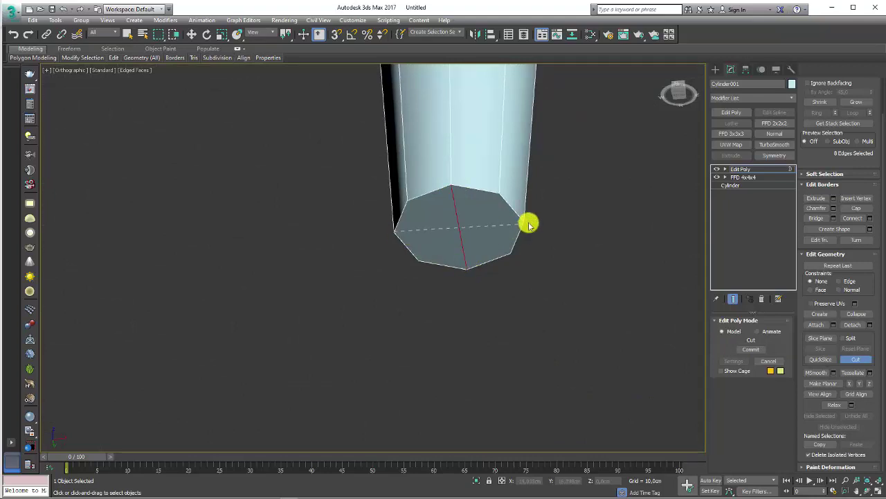
scroll(520, 223, "down", 5)
middle_click_drag(489, 287, 496, 184, "alt")
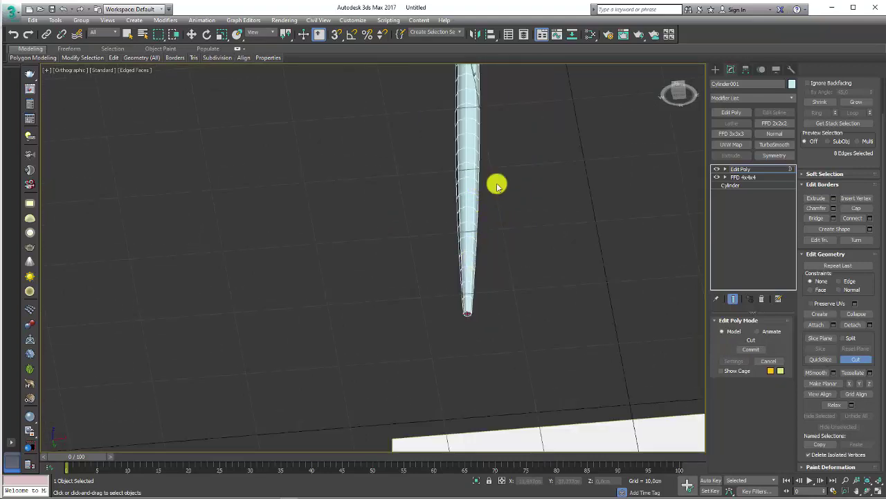
key("f")
scroll(425, 251, "up", 5)
- Return Edit Poly to object level and move the leg onto the right stool's front leg
scroll(362, 297, "down", 2)
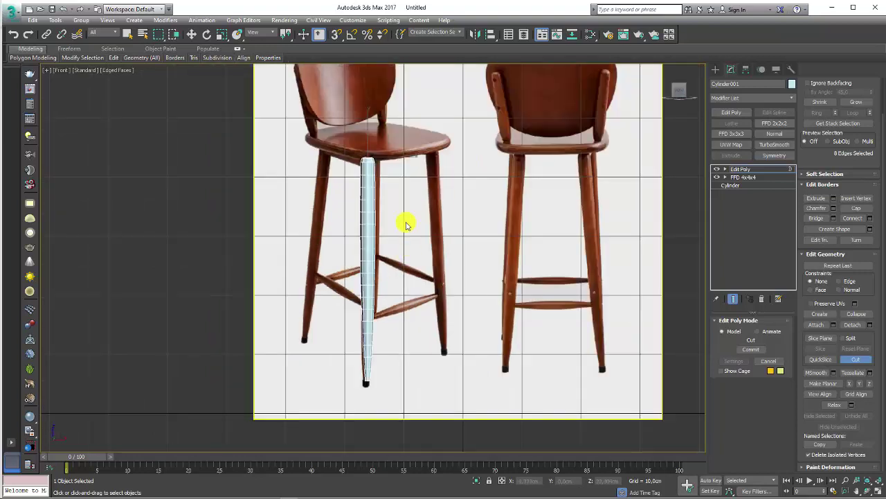
key("w")
left_click(746, 170)
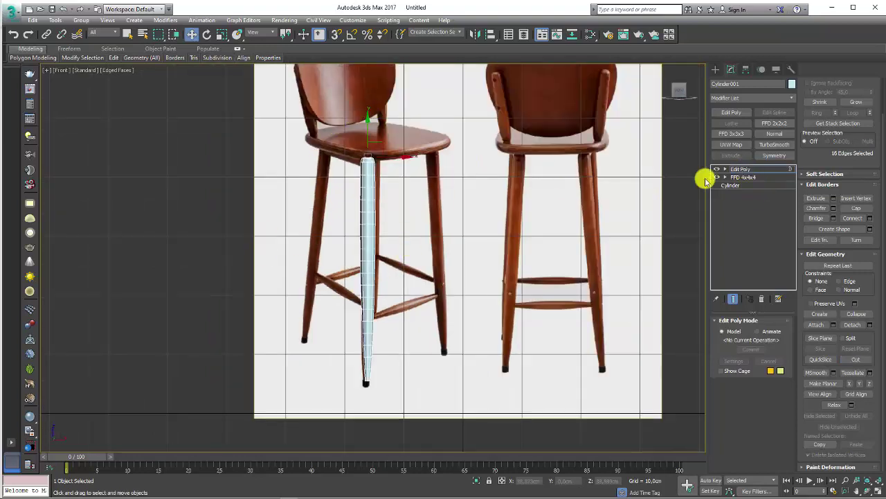
mouse_move(379, 298)
middle_mouse_down()
mouse_move(477, 283)
mouse_move(366, 318)
middle_mouse_up()
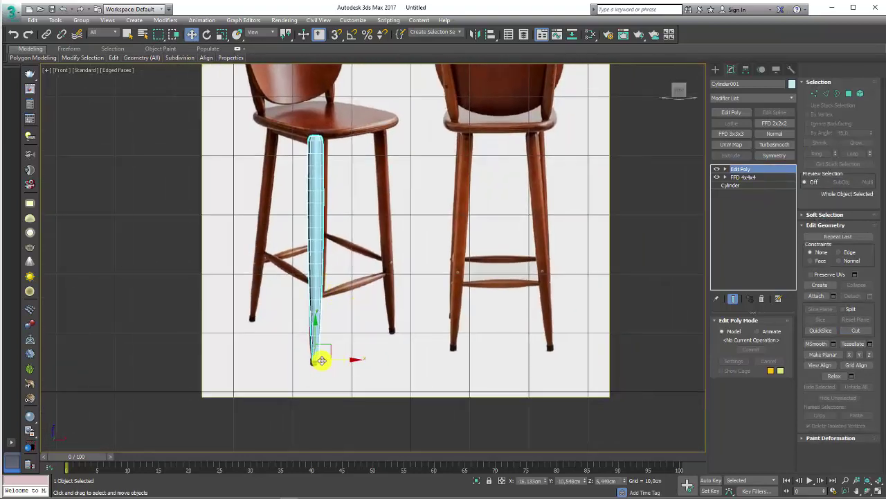
mouse_move(341, 358)
left_mouse_down()
mouse_move(483, 362)
mouse_move(495, 358)
mouse_move(501, 323)
left_mouse_up()
middle_click_drag(502, 323, 474, 317)
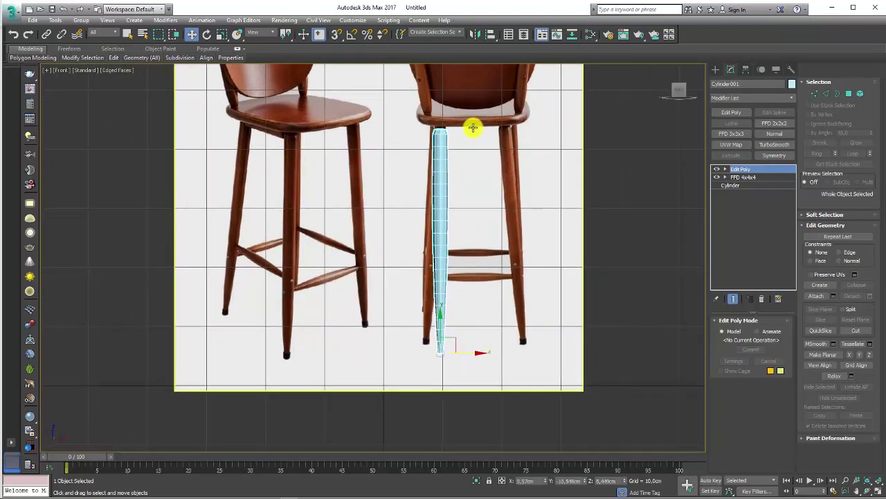
middle_click_drag(425, 333, 387, 320)
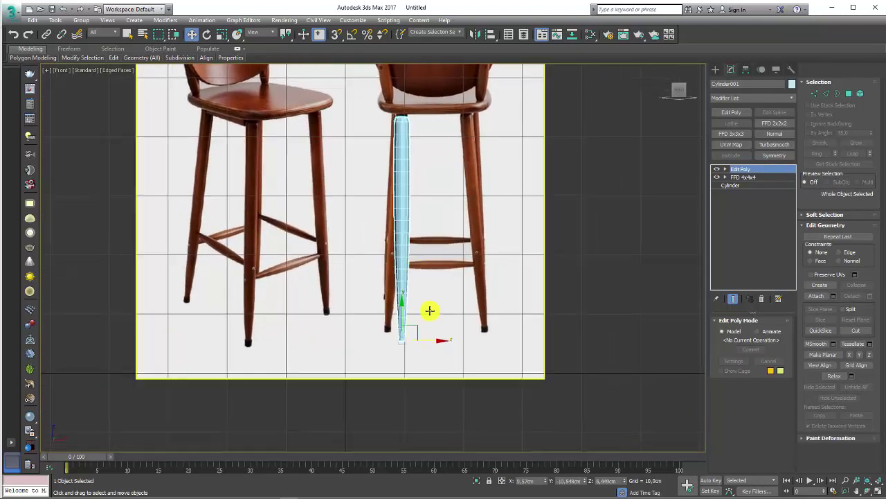
left_click_drag(432, 340, 414, 340)
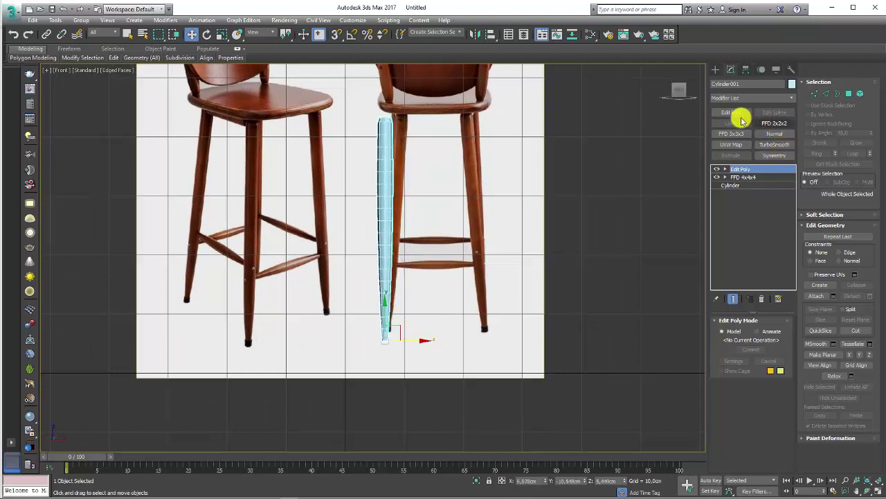
- Add an FFD 2x2x2 lattice and move its top control points right to lean the leg
left_click(773, 123)
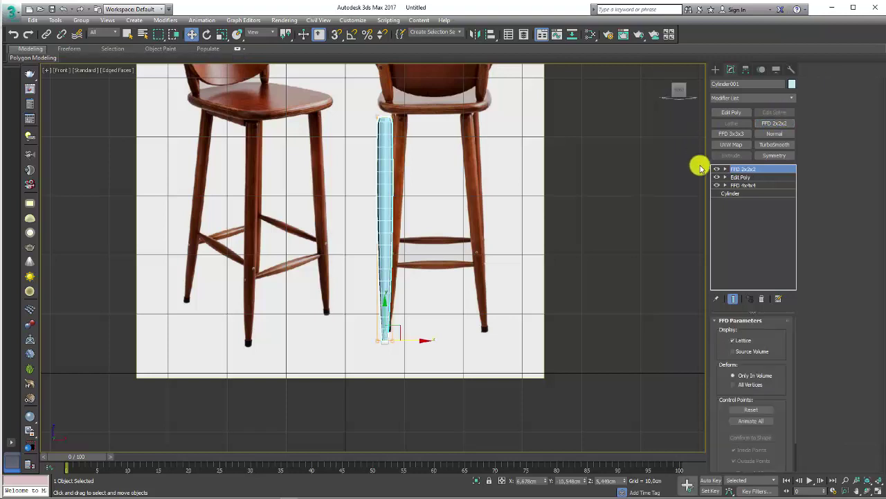
left_click(725, 169)
left_click(752, 177)
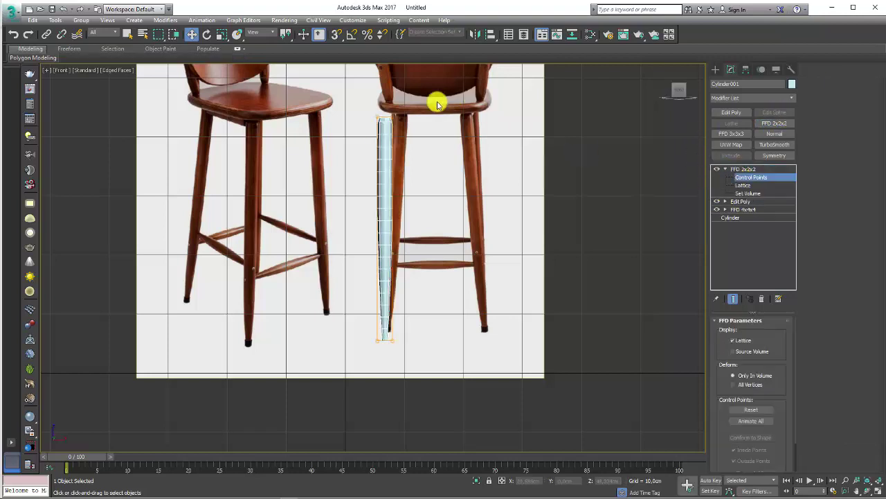
mouse_move(367, 101)
left_mouse_down()
mouse_move(409, 130)
mouse_move(394, 123)
left_mouse_up()
scroll(409, 130, "up", 3)
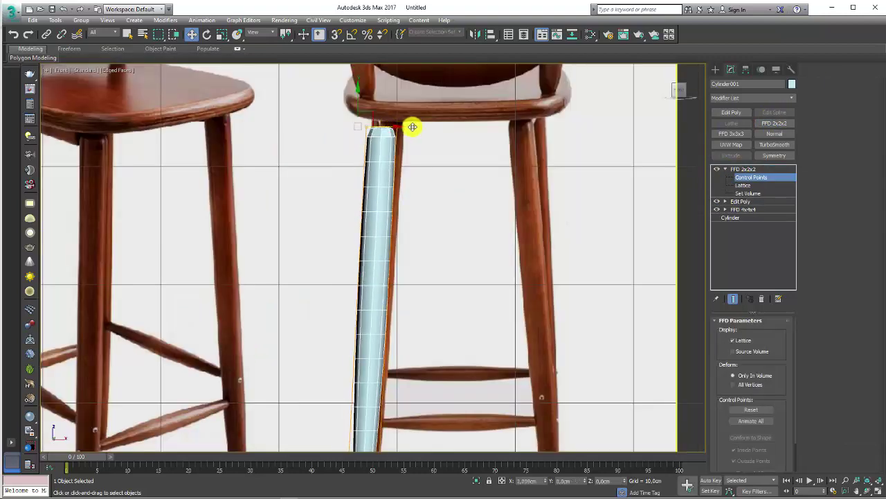
key("e")
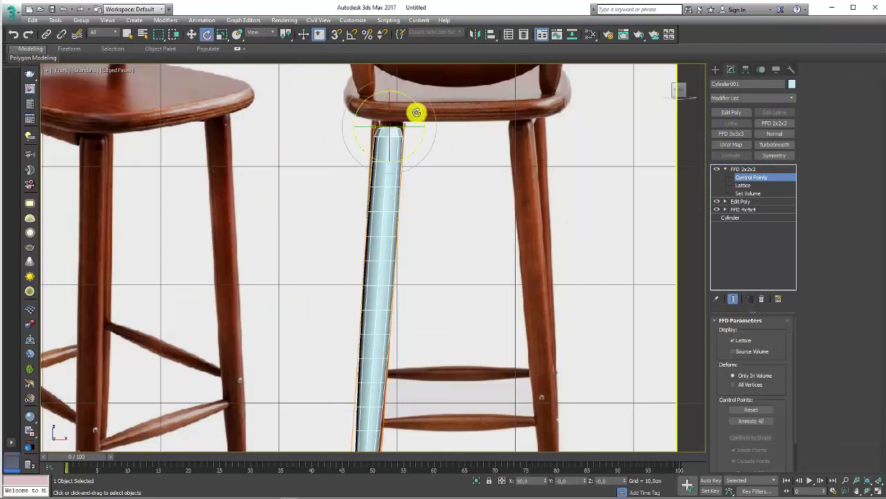
key("w")
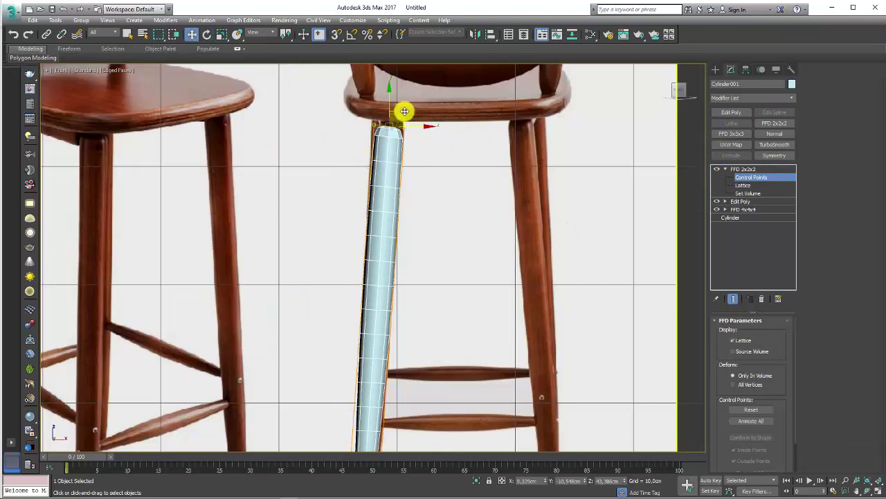
left_click_drag(405, 110, 406, 108)
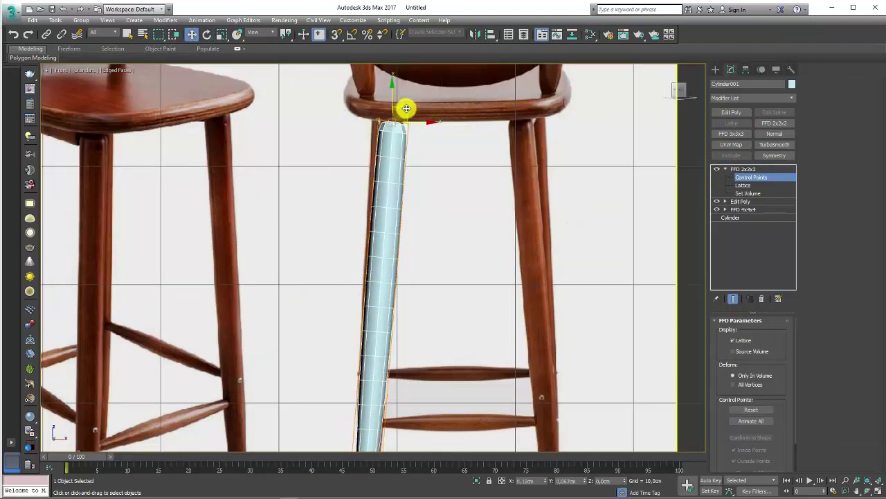
- Leave control-point editing and pan the Front view to review the leaning leg
scroll(403, 131, "down", 5)
scroll(416, 263, "up", 3)
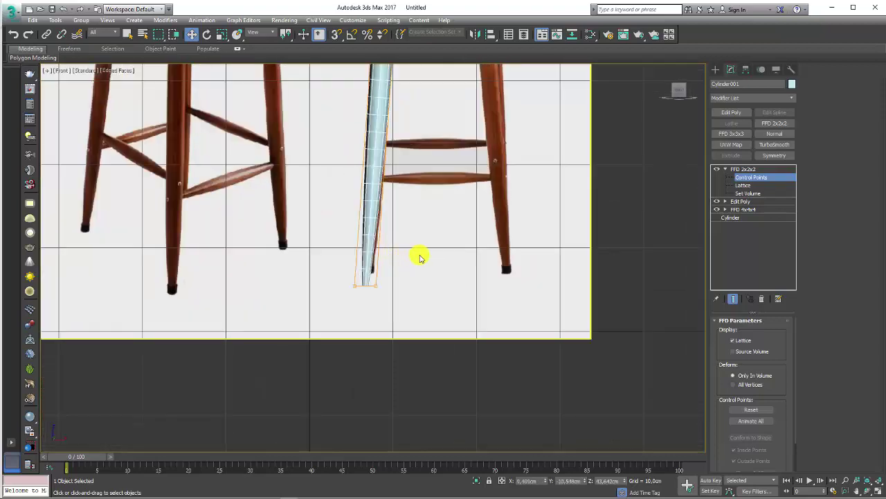
scroll(365, 243, "down", 3)
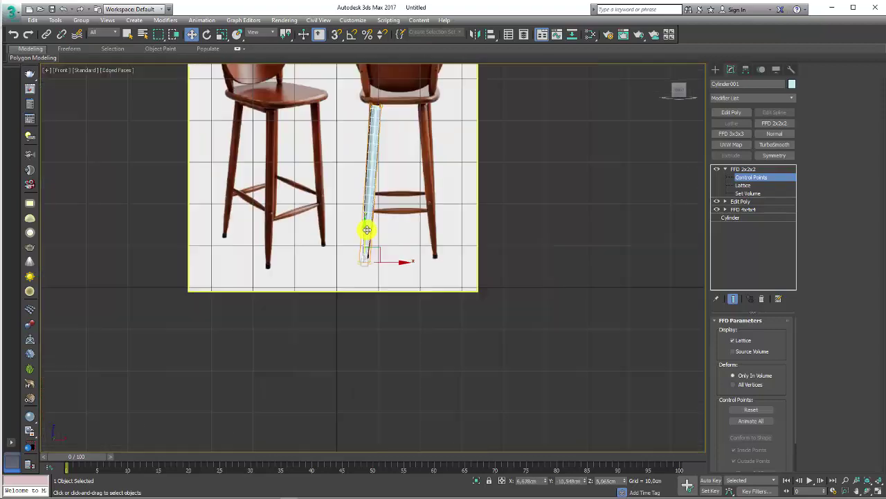
scroll(371, 208, "down", 2)
scroll(566, 164, "up", 5)
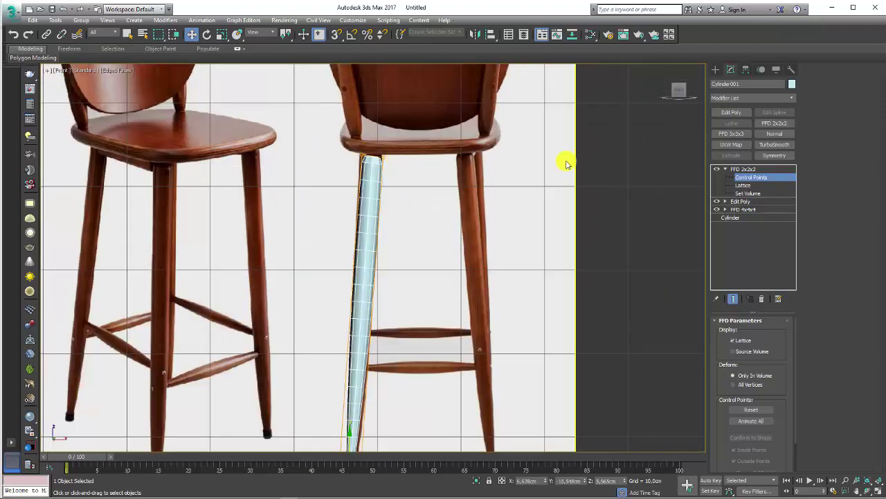
left_click(744, 169)
scroll(402, 215, "down", 3)
middle_click_drag(388, 263, 365, 262)
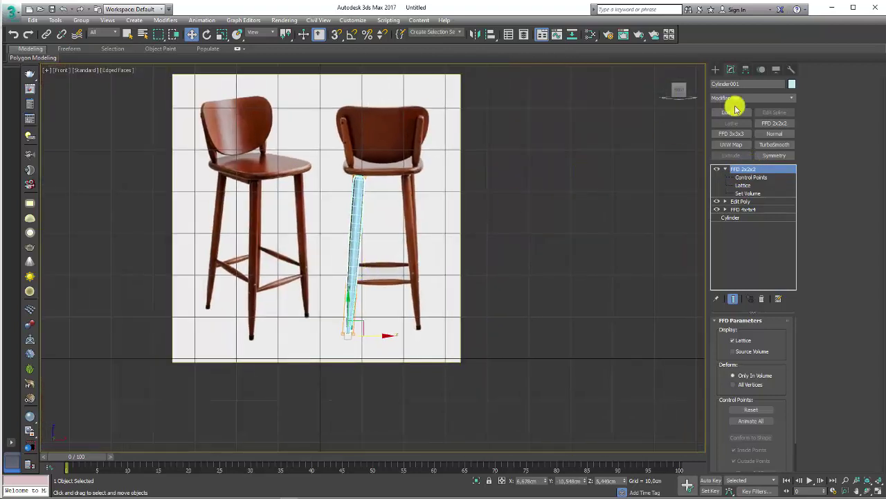
- With Affect Pivot Only, move Cylinder001's pivot up to the centre beneath the stool seat
left_click(747, 70)
left_click(748, 135)
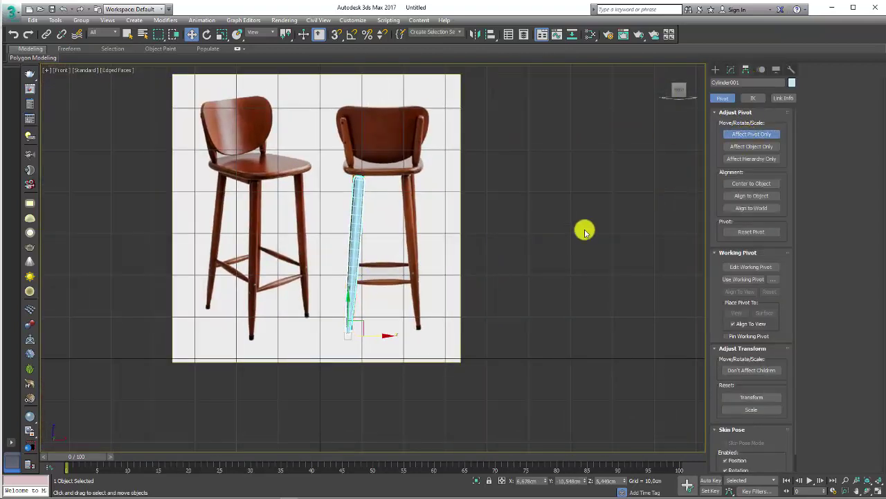
left_click_drag(360, 323, 388, 174)
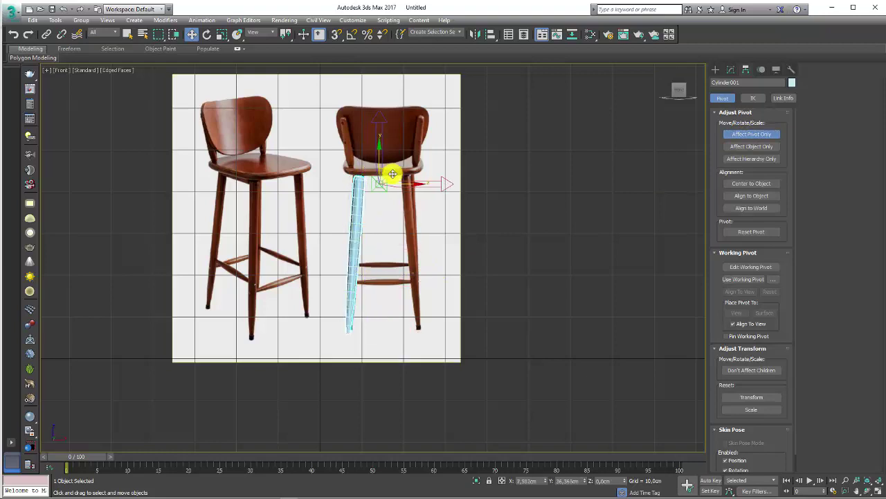
scroll(379, 177, "up", 5)
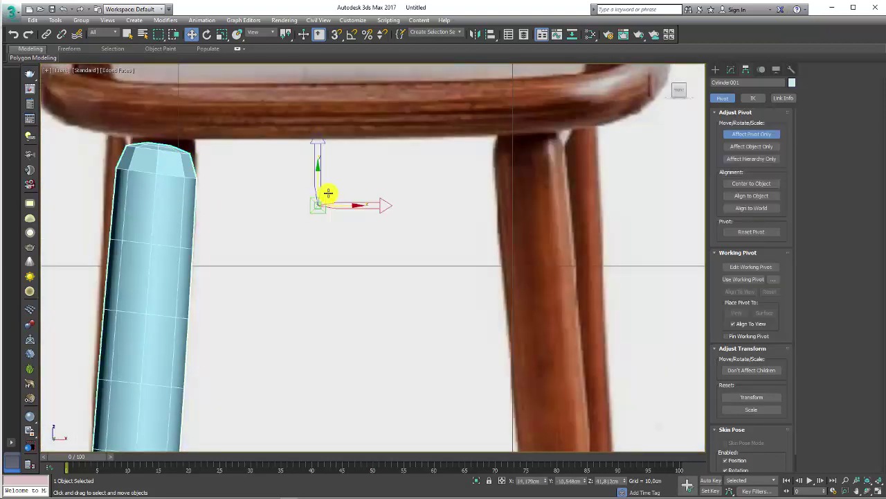
left_click_drag(329, 193, 353, 177)
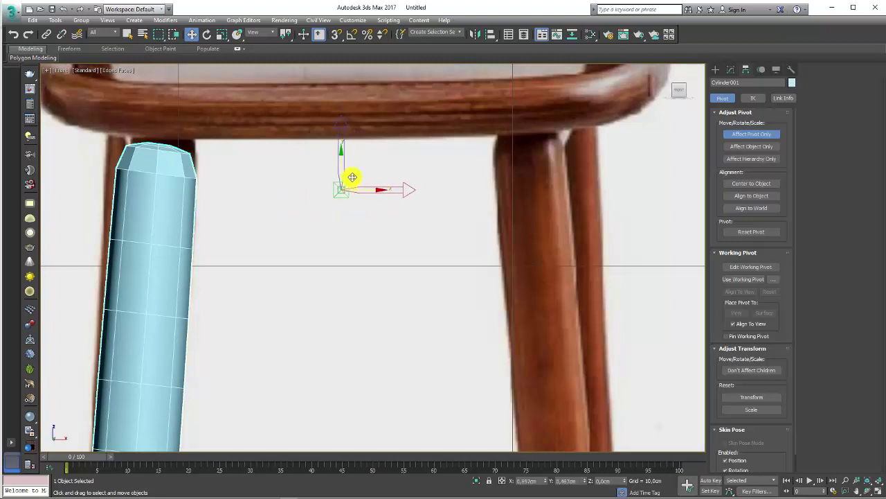
scroll(353, 177, "down", 2)
scroll(352, 177, "down", 4)
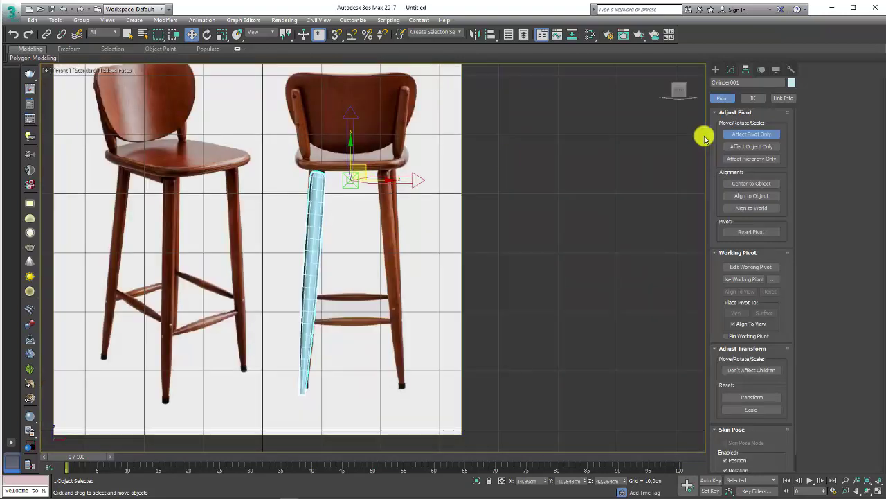
left_click(745, 133)
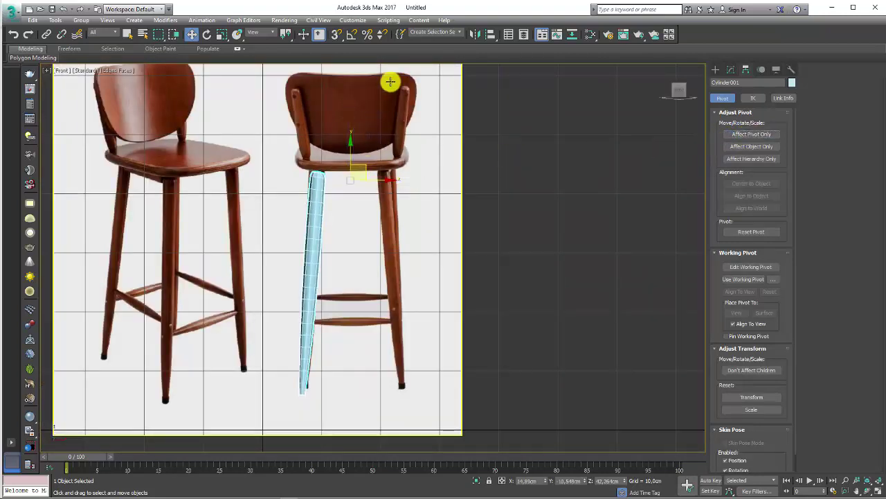
- Mirror the leg on X as an Instance, creating Cylinder002 as the opposite front leg
left_click(478, 32)
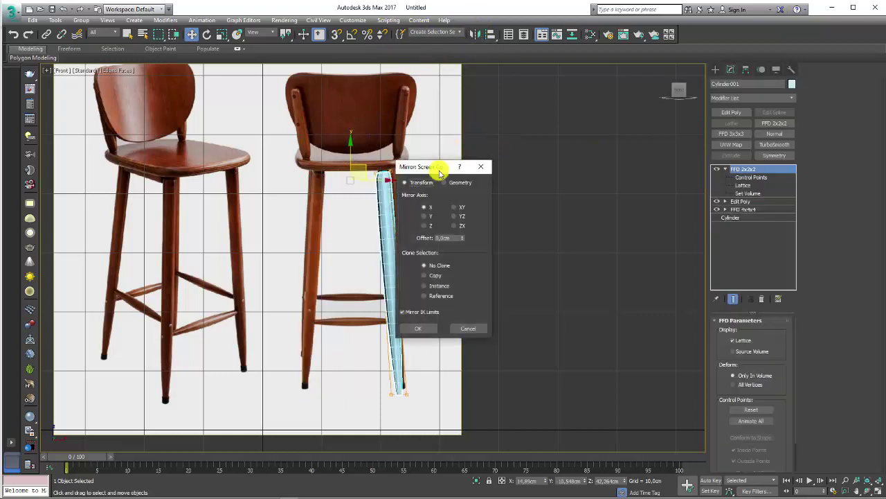
left_click_drag(430, 171, 464, 157)
left_click_drag(497, 116, 502, 103)
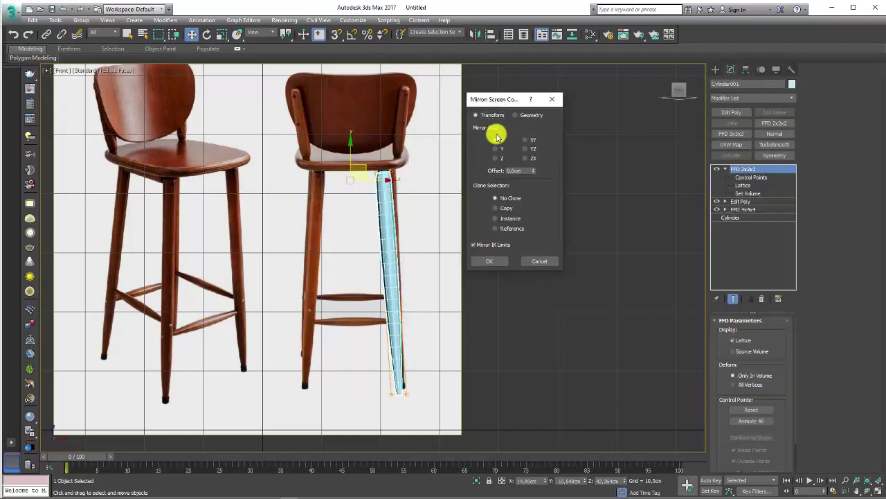
left_click(496, 220)
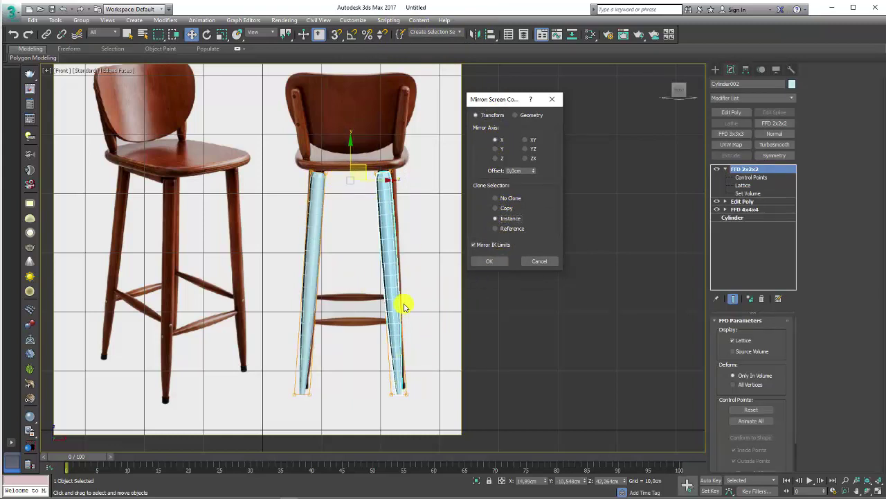
left_click(490, 261)
mouse_move(529, 251)
middle_mouse_down("alt")
mouse_move(505, 263)
mouse_move(481, 295)
mouse_move(526, 270)
middle_mouse_up("alt")
- Check the new leg's top FFD lattice points, then select the left tapered leg
left_click(751, 177)
left_click_drag(485, 130, 367, 219)
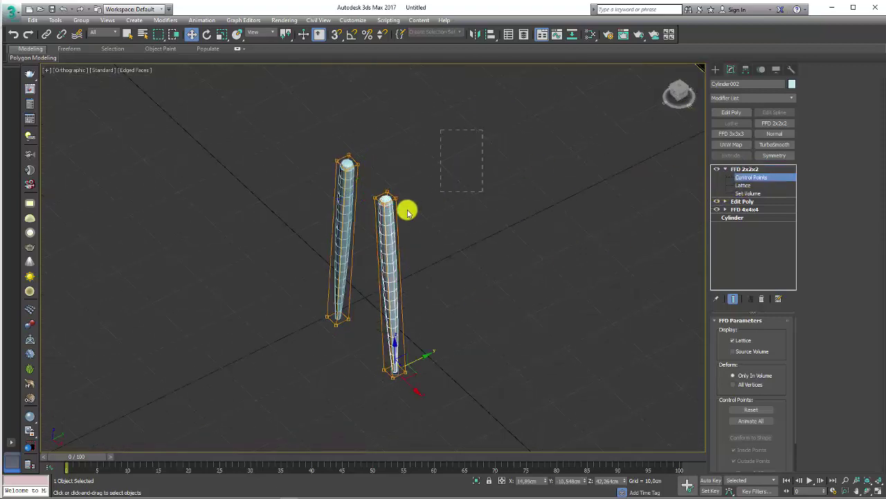
mouse_move(411, 187)
middle_mouse_down("alt")
mouse_move(471, 160)
mouse_move(455, 184)
mouse_move(420, 196)
mouse_move(521, 217)
middle_mouse_up("alt")
left_click(741, 170)
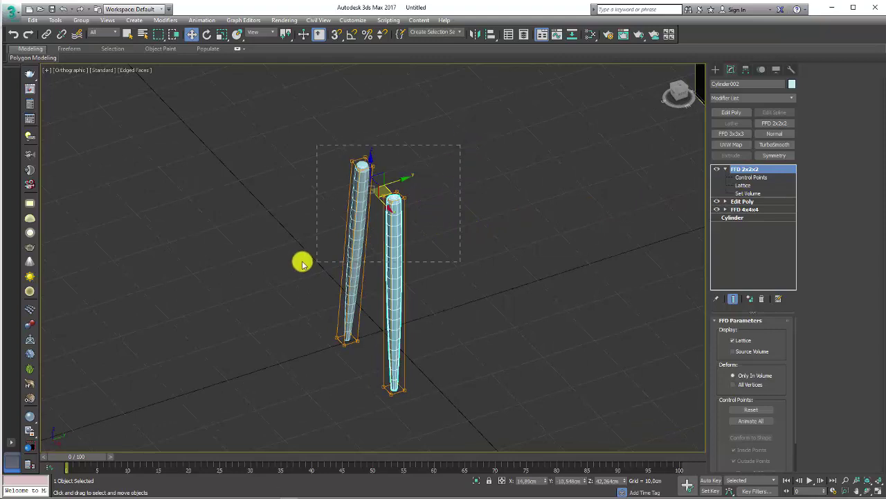
left_click_drag(303, 263, 303, 263)
left_click_drag(420, 138, 347, 174)
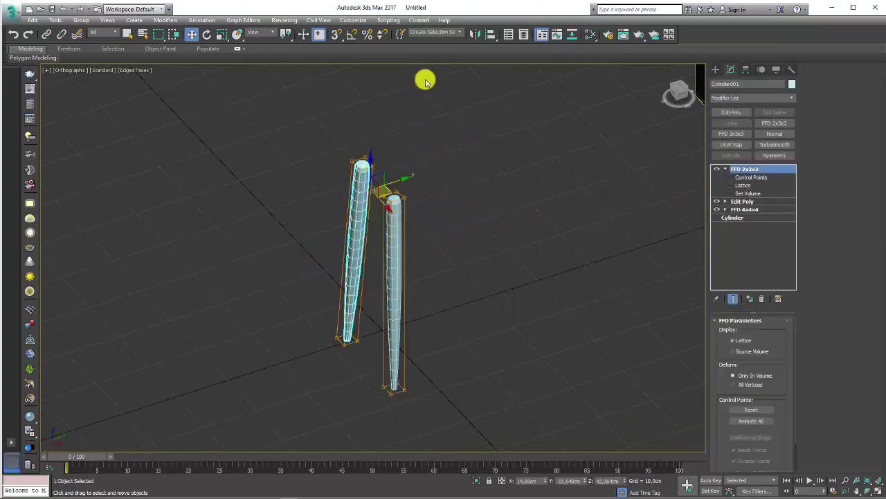
left_click(405, 132)
left_click_drag(405, 131, 343, 175)
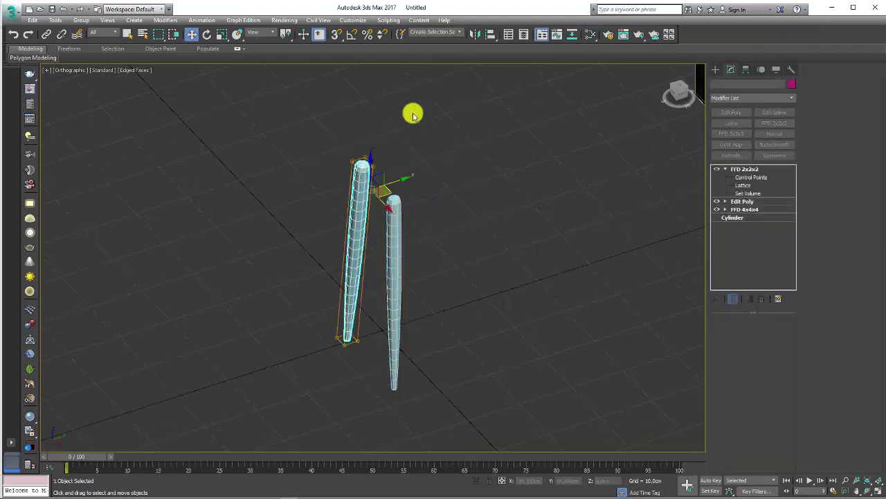
- Mirror the left leg on Y as an Instance and move the clone to the right
left_click(477, 34)
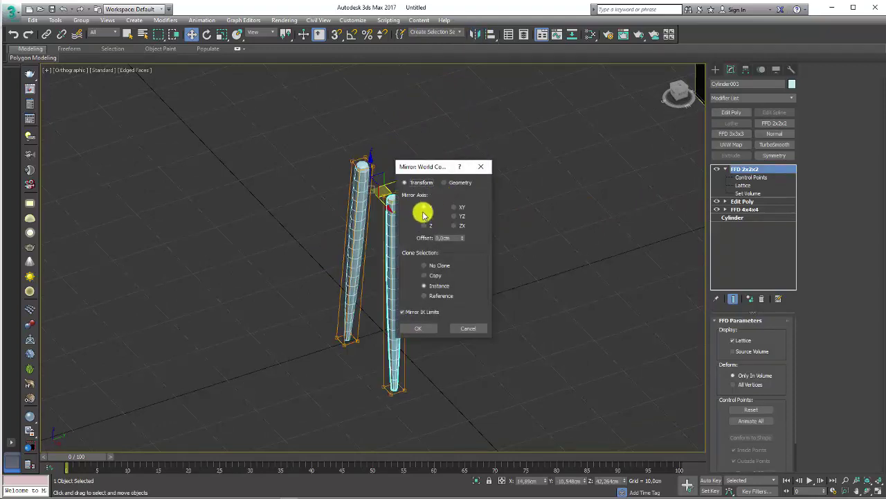
left_click(426, 215)
left_click_drag(448, 169, 521, 155)
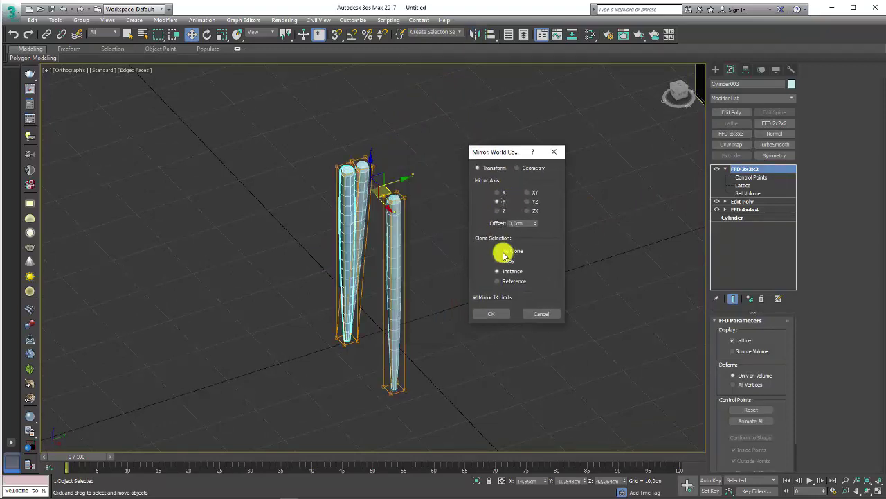
left_click(490, 313)
left_click_drag(395, 180, 457, 156)
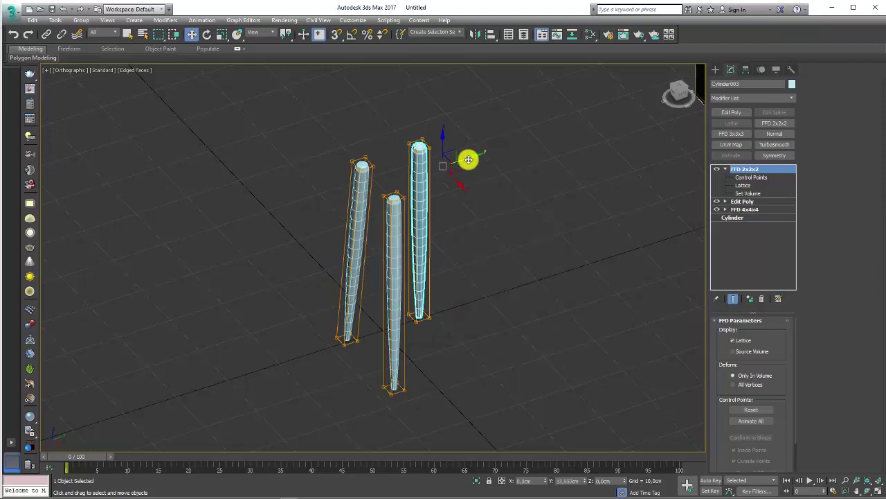
middle_click_drag(483, 194, 481, 169, "alt")
- Mirror again to create the fourth instanced leg, up to Cylinder004
left_click(475, 34)
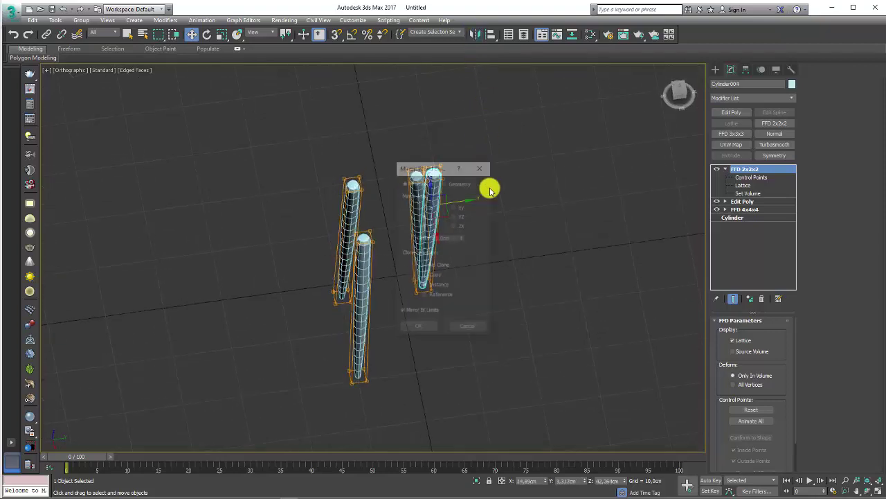
left_click_drag(424, 167, 563, 141)
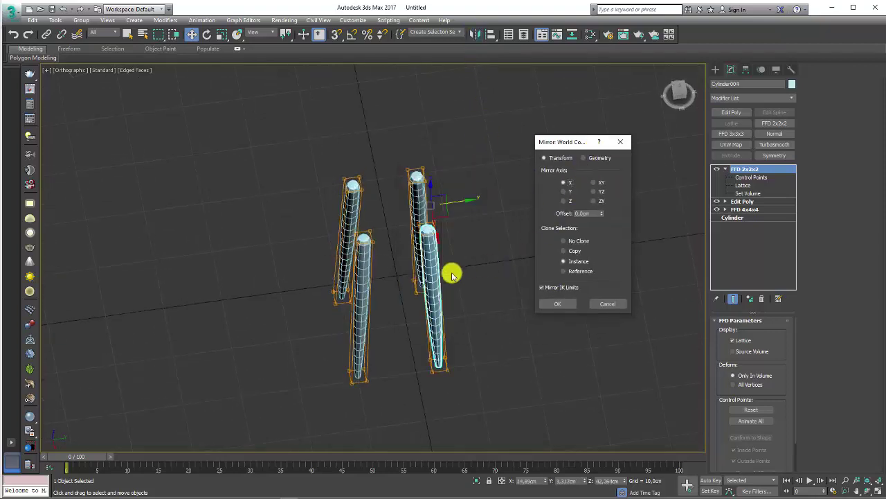
left_click(559, 302)
mouse_move(559, 302)
middle_mouse_down("alt")
mouse_move(492, 287)
mouse_move(678, 238)
middle_mouse_up("alt")
- Move the top FFD 2x2x2 control points to splay all four legs outward
left_click(749, 178)
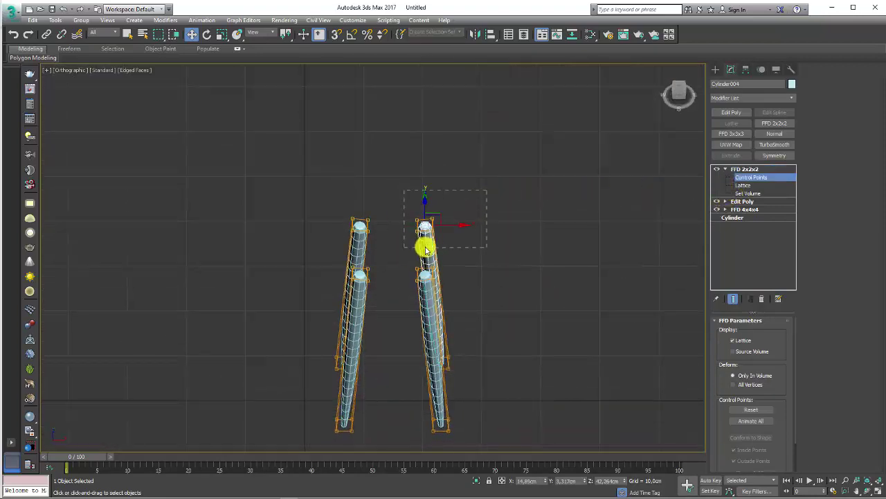
middle_click_drag(423, 247, 462, 226, "alt")
mouse_move(441, 212)
left_mouse_down()
mouse_move(475, 208)
mouse_move(459, 249)
mouse_move(427, 192)
mouse_move(511, 194)
mouse_move(430, 212)
mouse_move(421, 222)
mouse_move(437, 259)
left_mouse_up()
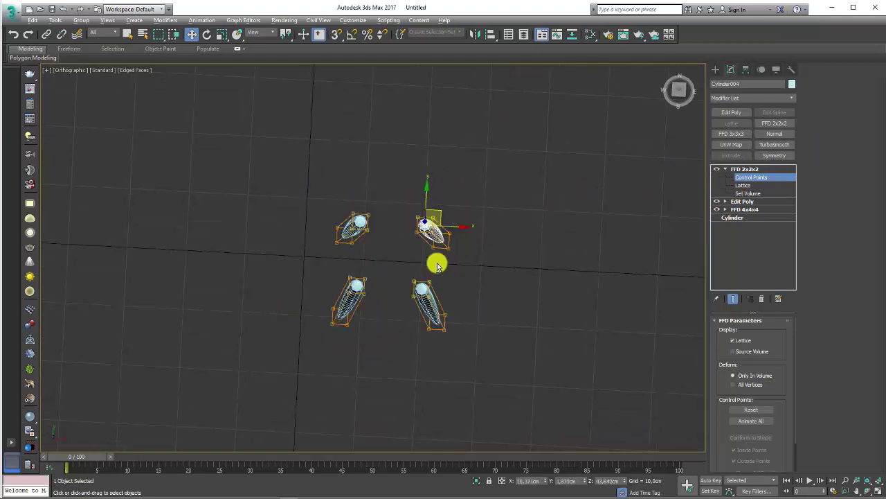
middle_click_drag(437, 259, 434, 219, "alt")
left_click(743, 170)
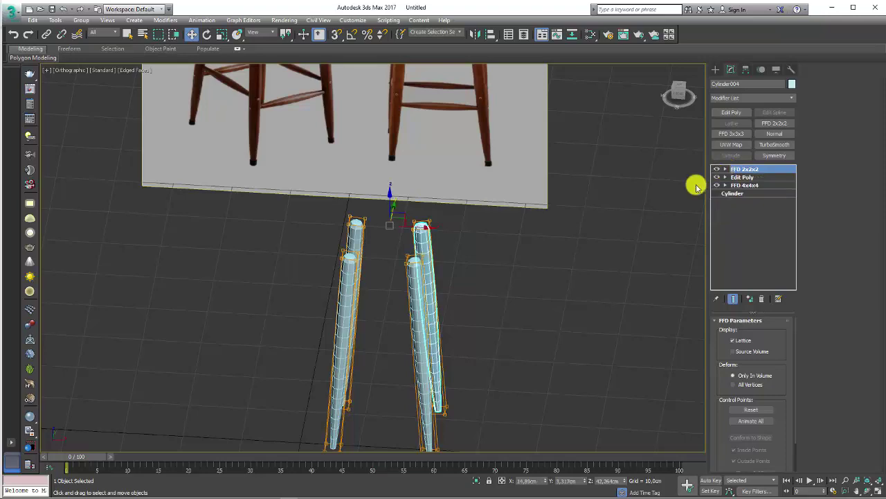
- In Front view, zoom and pan to compare the four legs against both reference chairs
key("f")
scroll(429, 200, "up", 2)
scroll(425, 250, "up", 5)
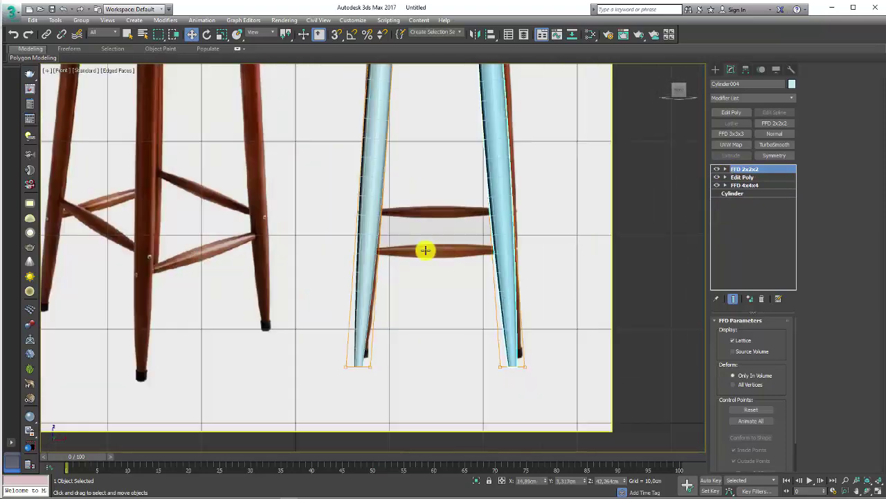
scroll(316, 228, "up", 1)
scroll(473, 218, "up", 4)
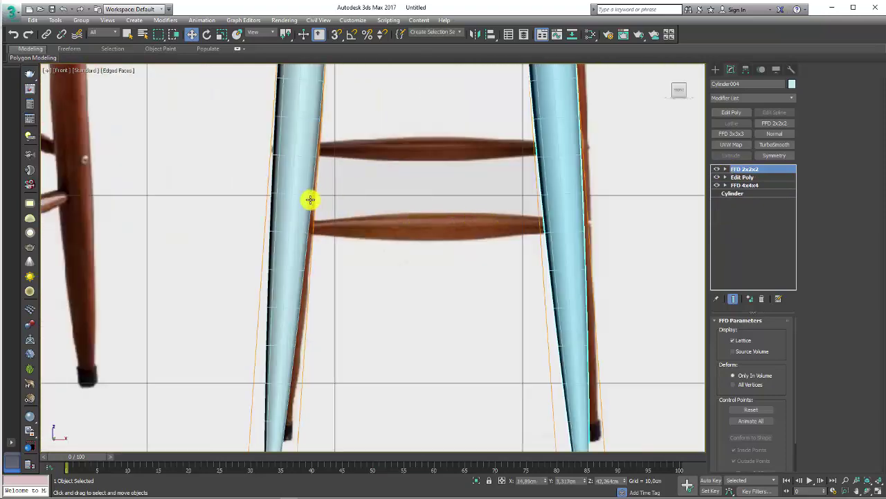
scroll(584, 240, "down", 4)
scroll(530, 297, "down", 3)
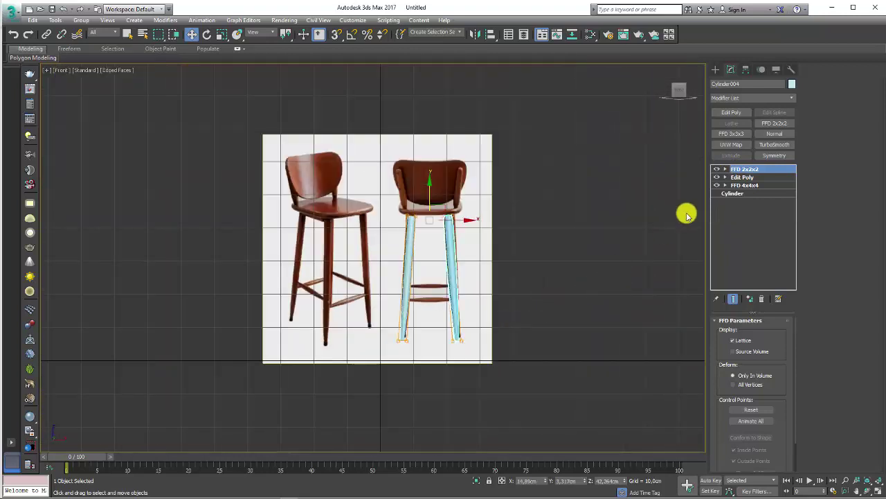
middle_click_drag(484, 297, 358, 299)
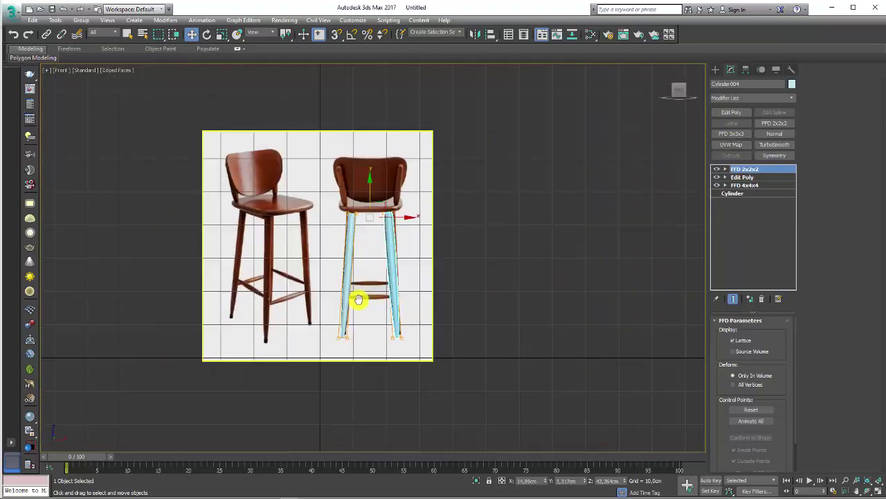
scroll(358, 299, "up", 2)
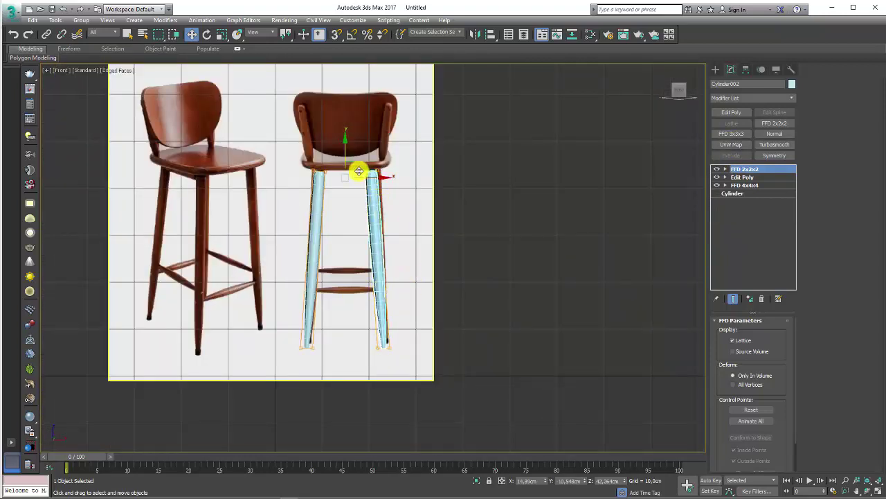
- Shift-drag a leg to the right of the stool as an independent Copy, Cylinder005
left_click_drag(359, 167, 568, 158, "shift")
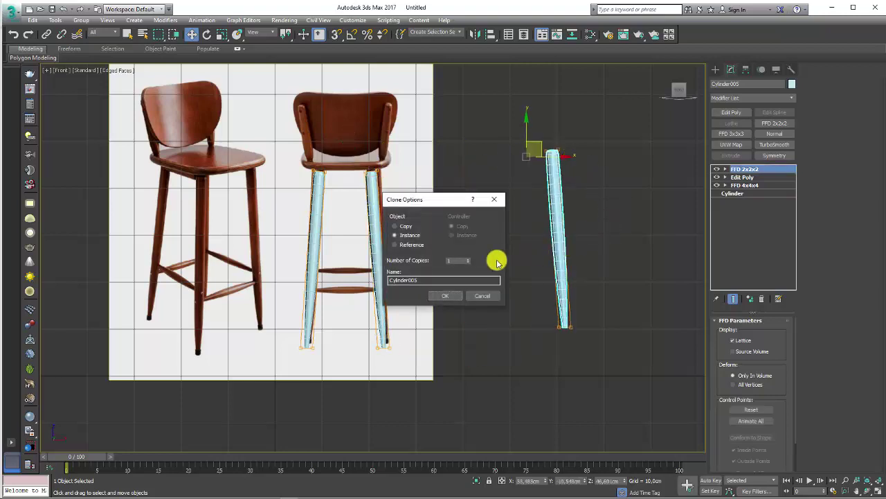
left_click(406, 225)
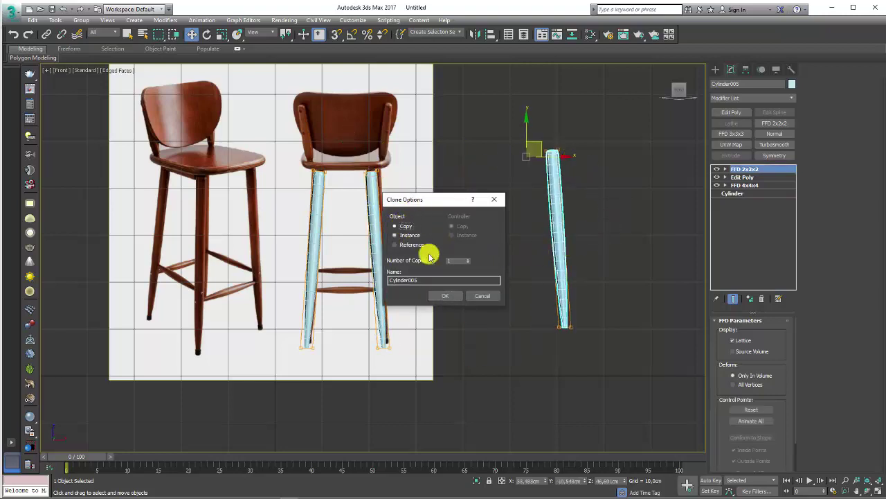
left_click(446, 296)
middle_click_drag(584, 254, 494, 267)
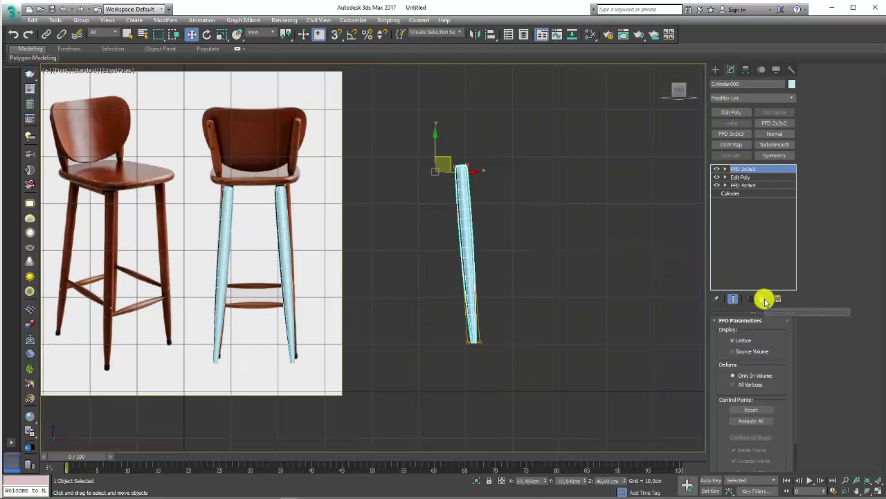
- Delete the copy's FFD 2x2x2 modifier and centre its pivot to the object
left_click(764, 298)
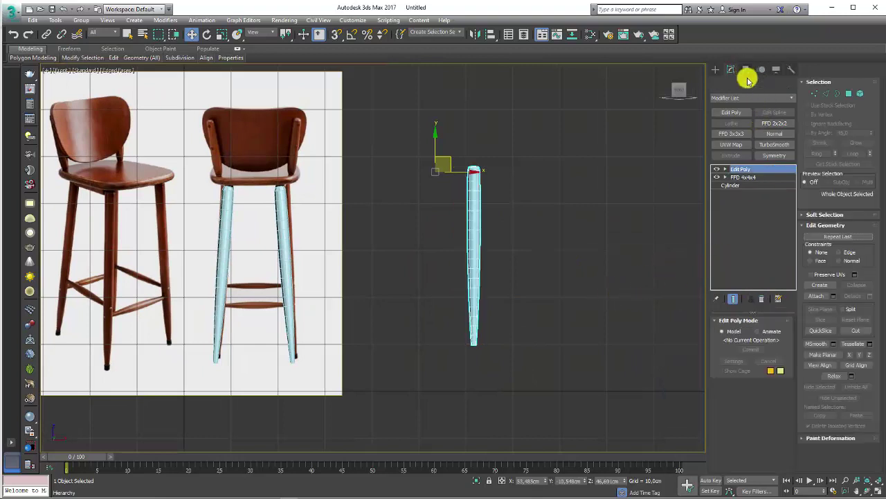
left_click(746, 70)
left_click(755, 135)
left_click(752, 183)
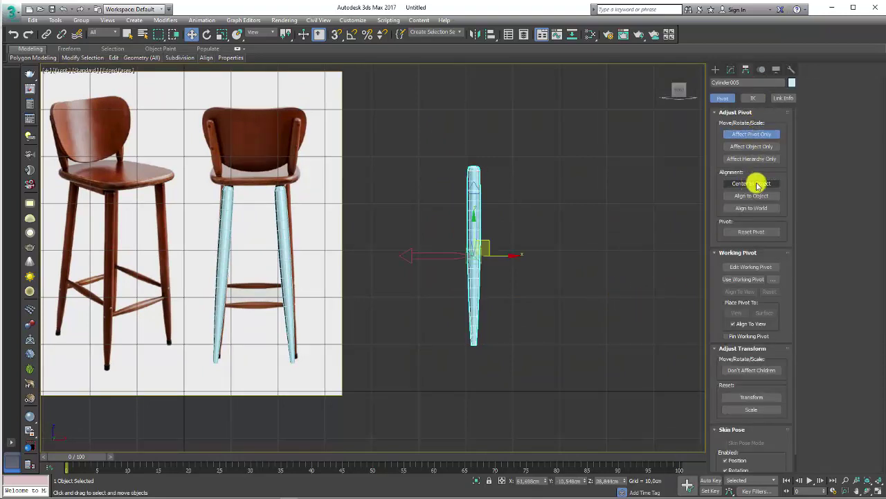
left_click(754, 136)
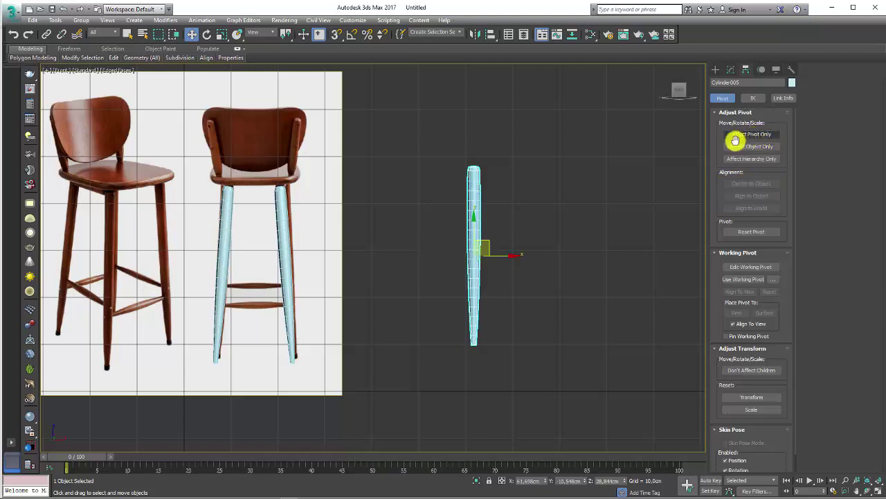
left_click(731, 70)
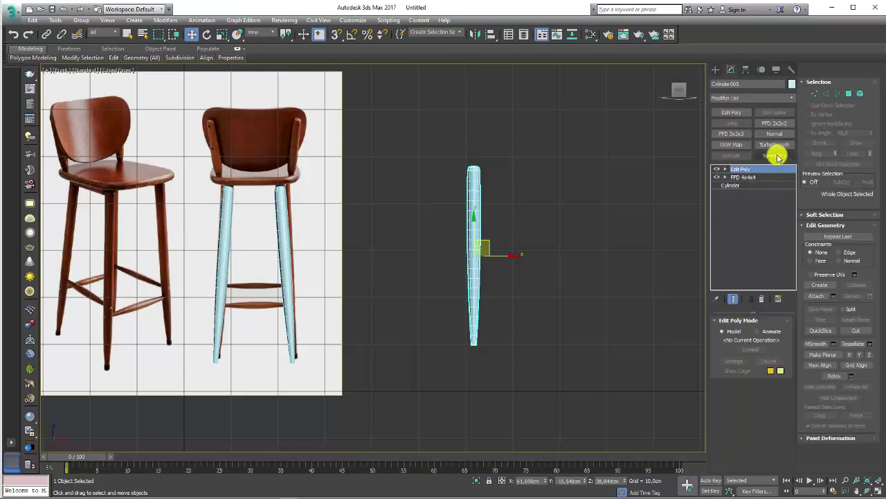
- Give Cylinder005 a Symmetry modifier on the Z axis with Flip, tapering both ends
left_click(777, 155)
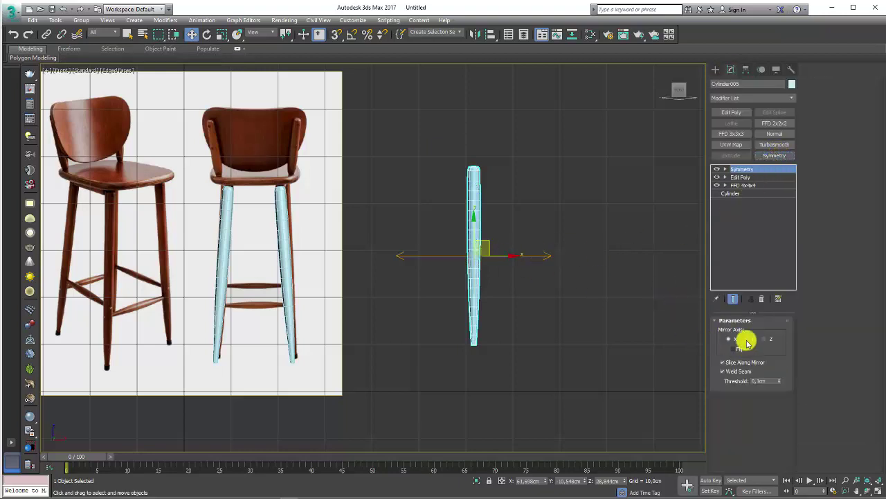
left_click(750, 338)
left_click(768, 339)
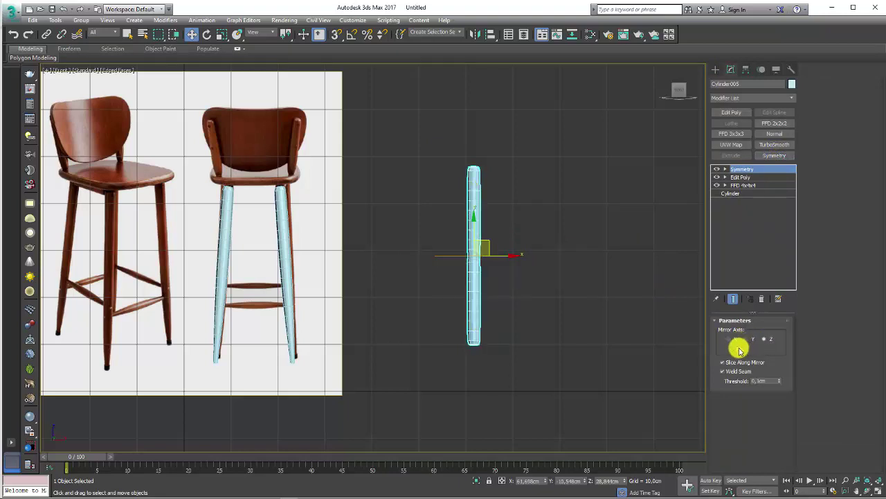
middle_click_drag(489, 282, 506, 258)
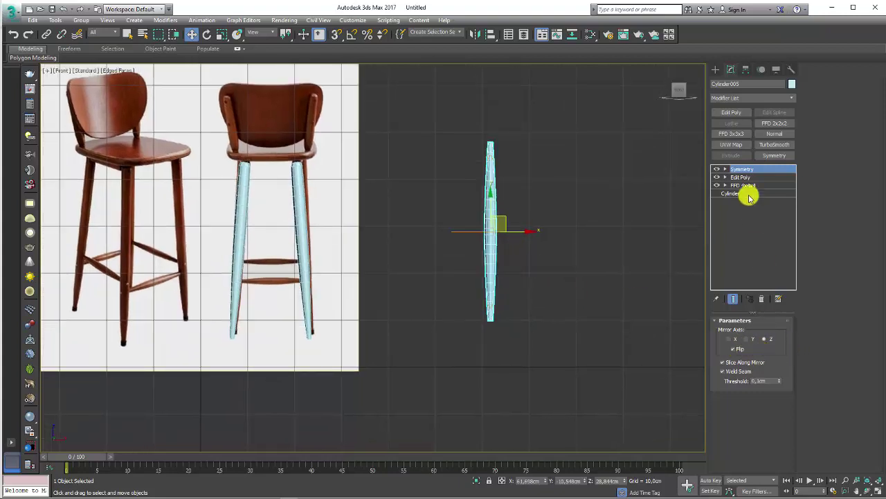
middle_click_drag(552, 211, 572, 201)
- With angle snap on, rotate the spindle horizontal and move it between the front legs
key("e")
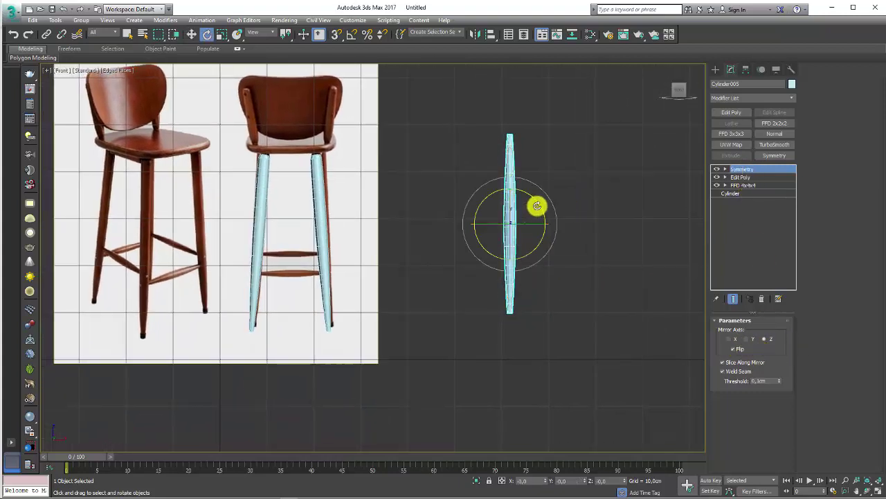
key("a")
left_click_drag(540, 205, 522, 168)
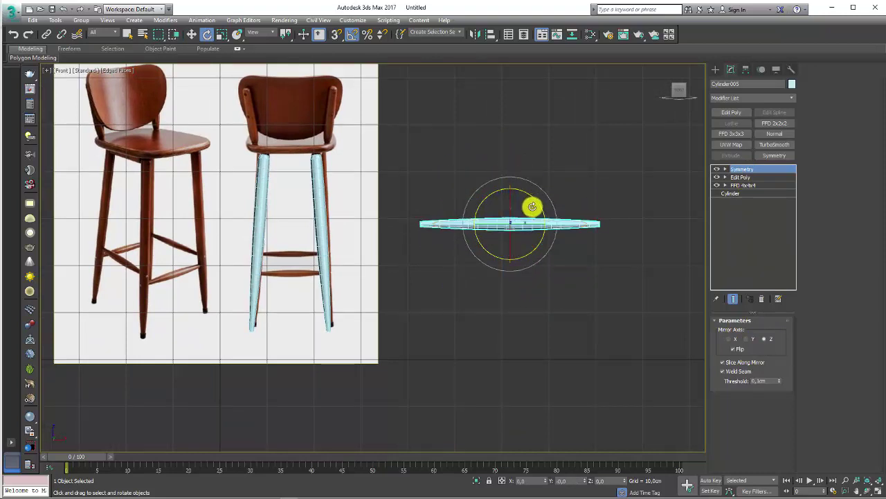
key("w")
left_click_drag(526, 209, 307, 262)
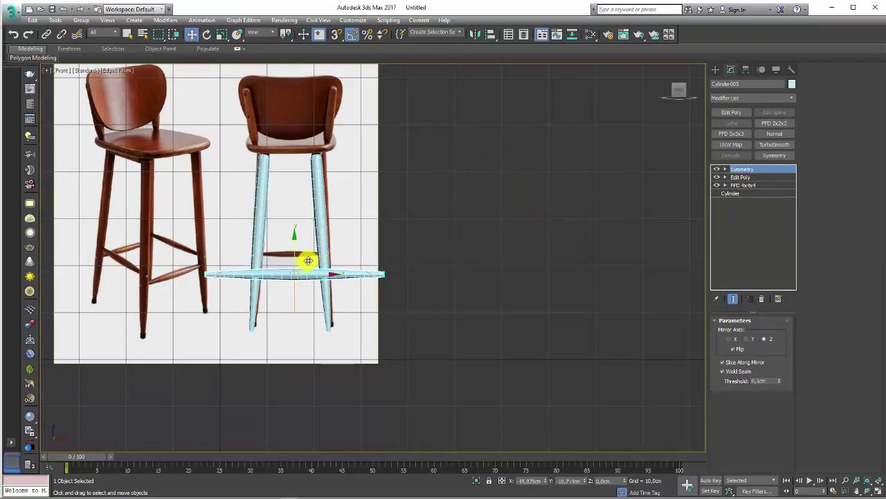
- Scale the rung down to fit between the legs and align it with the reference rung
key("r")
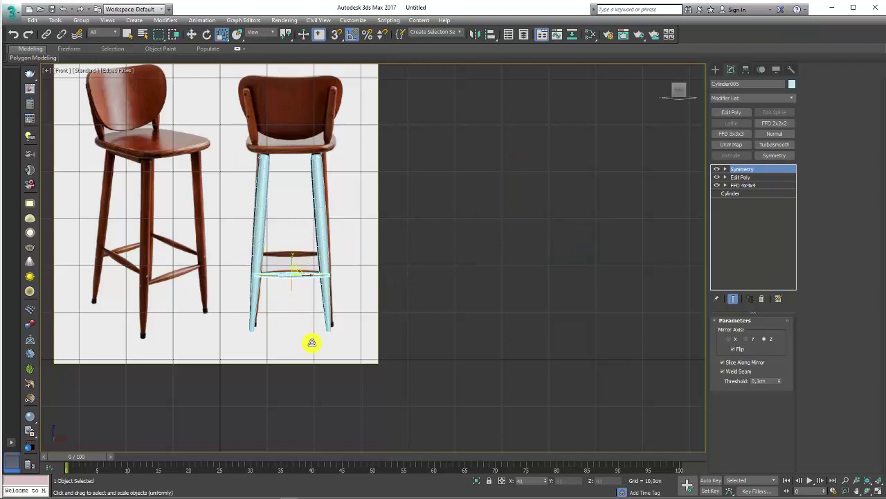
scroll(287, 293, "up", 5)
scroll(348, 243, "up", 3)
left_click_drag(345, 231, 342, 238)
key("w")
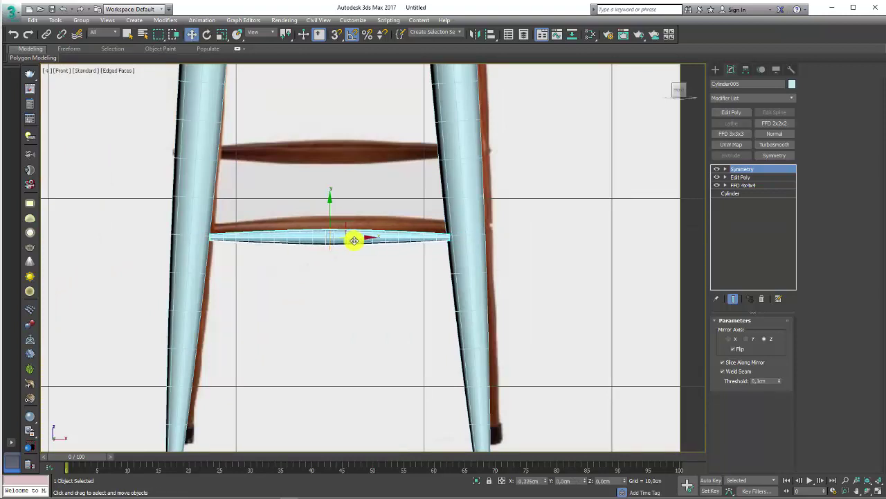
left_click_drag(332, 217, 331, 198)
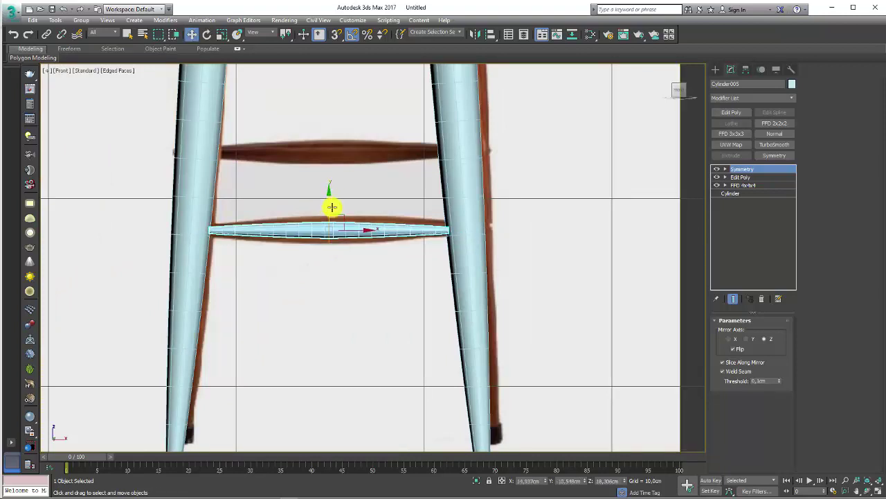
- Non-uniformly scale the rung much thicker and recheck it in the front reference view
key("r")
middle_click_drag(333, 222, 385, 245, "alt")
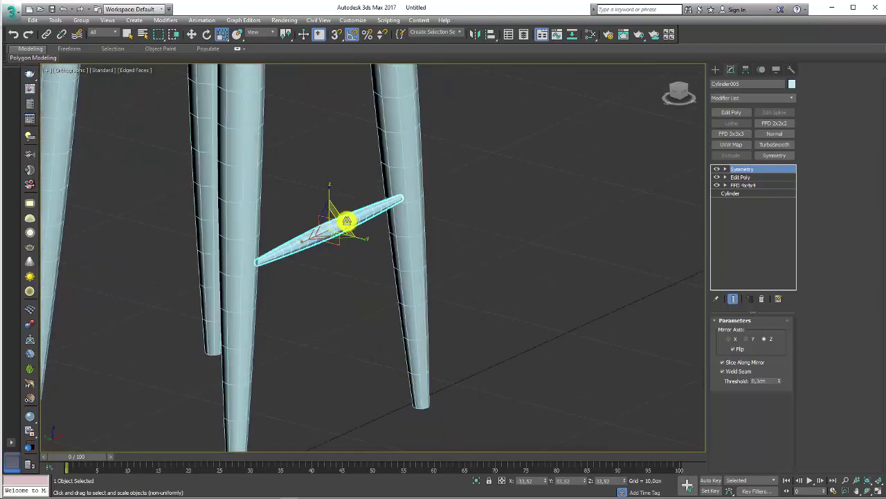
mouse_move(346, 218)
left_mouse_down()
mouse_move(395, 204)
mouse_move(384, 213)
left_mouse_up()
key("f")
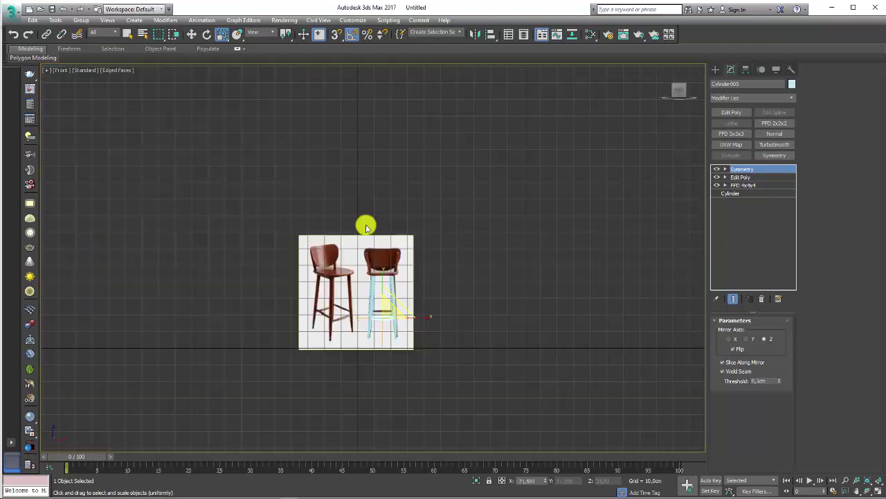
scroll(363, 283, "up", 5)
scroll(432, 345, "up", 5)
scroll(431, 344, "down", 2)
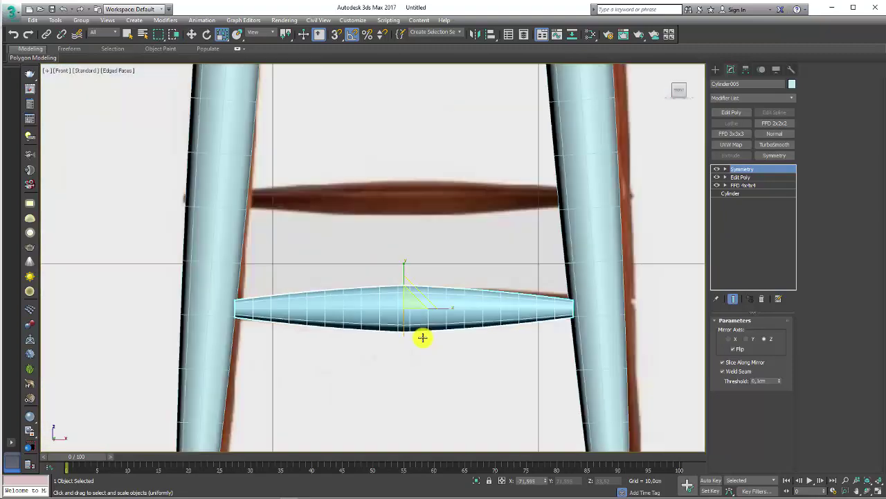
scroll(422, 337, "down", 5)
- Nudge the rung slightly left and down so it sits between the legs
middle_click_drag(449, 354, 501, 362, "alt")
key("w")
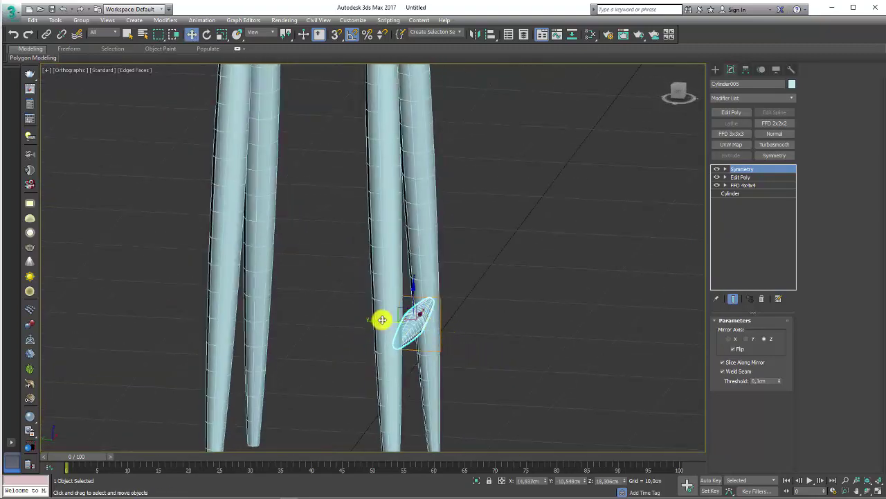
left_click_drag(383, 320, 378, 321)
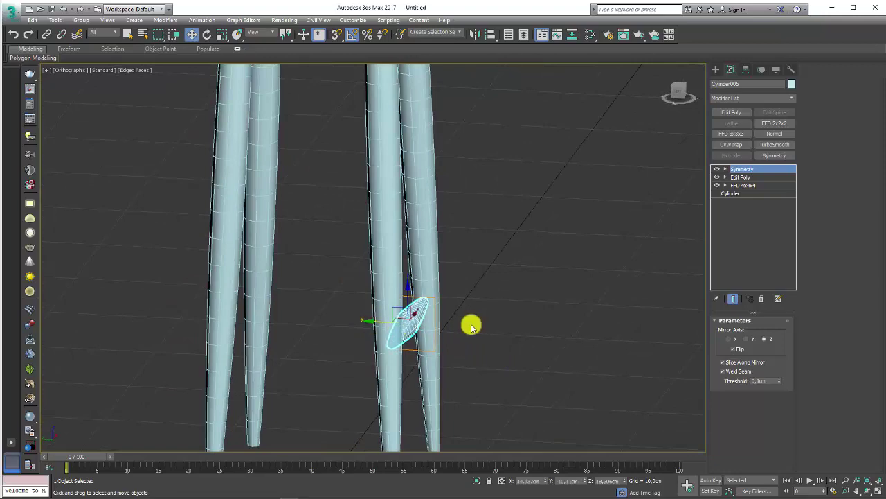
mouse_move(471, 322)
middle_mouse_down("alt")
mouse_move(506, 311)
mouse_move(471, 297)
middle_mouse_up("alt")
scroll(471, 297, "up", 4)
scroll(427, 253, "up", 2)
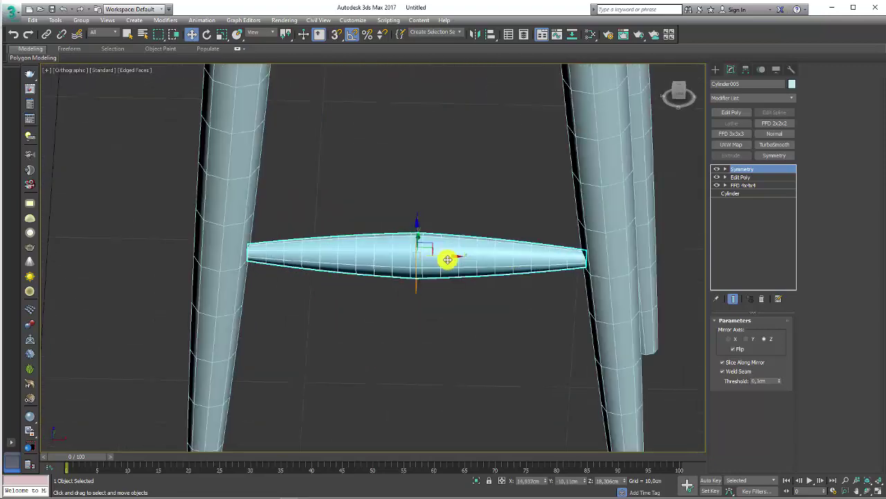
scroll(467, 254, "down", 2)
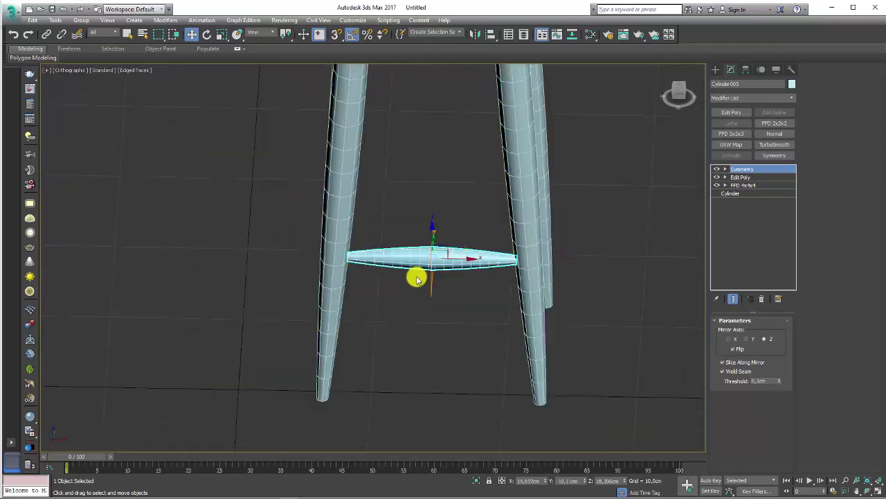
- Convert the rung to Editable Poly and delete its left half of polygons
right_click(419, 248)
mouse_move(443, 355)
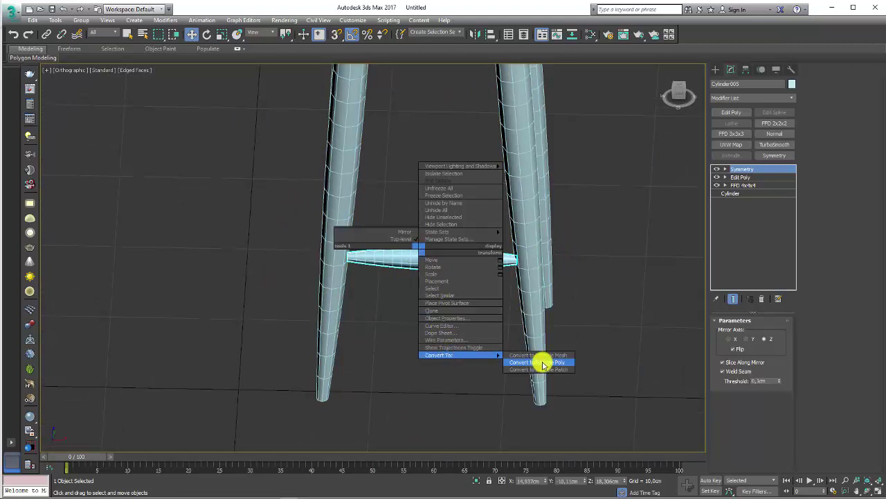
left_click(549, 364)
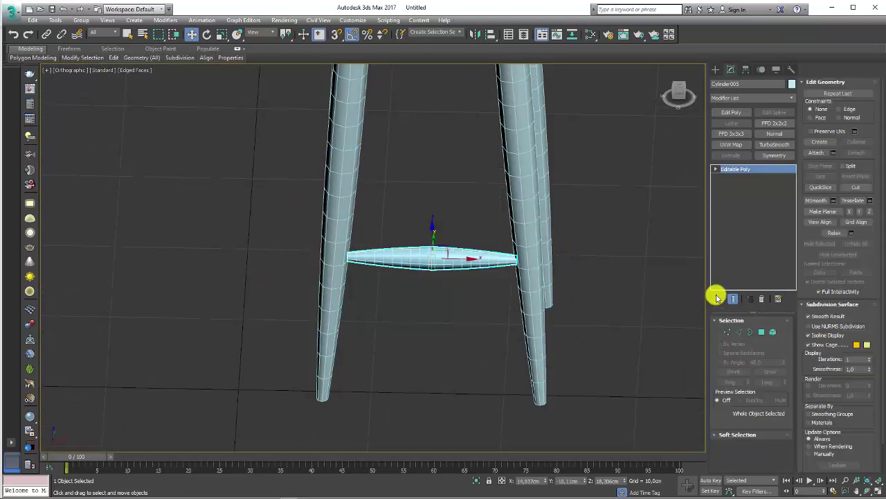
left_click(762, 332)
left_click_drag(255, 188, 431, 321)
key("Delete")
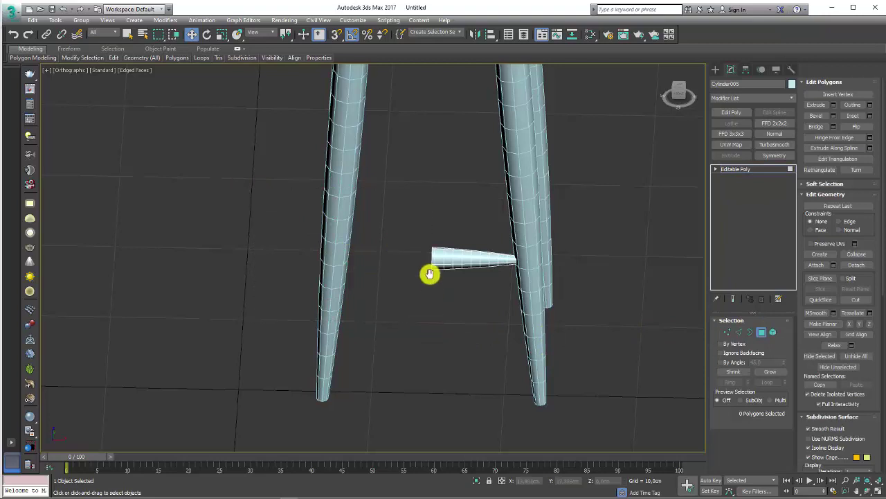
scroll(429, 273, "up", 5)
- Select the extra edge ring near the rung's left end and Remove it
left_click(738, 332)
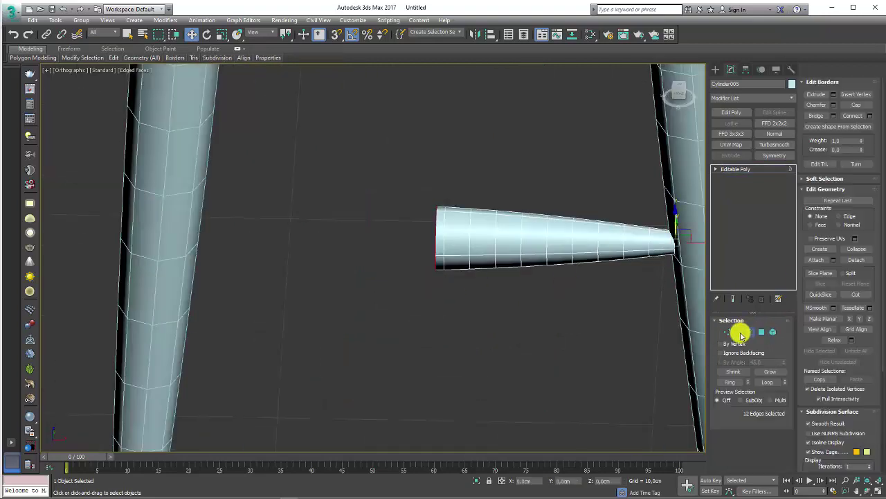
double_click(439, 262)
left_click(443, 250)
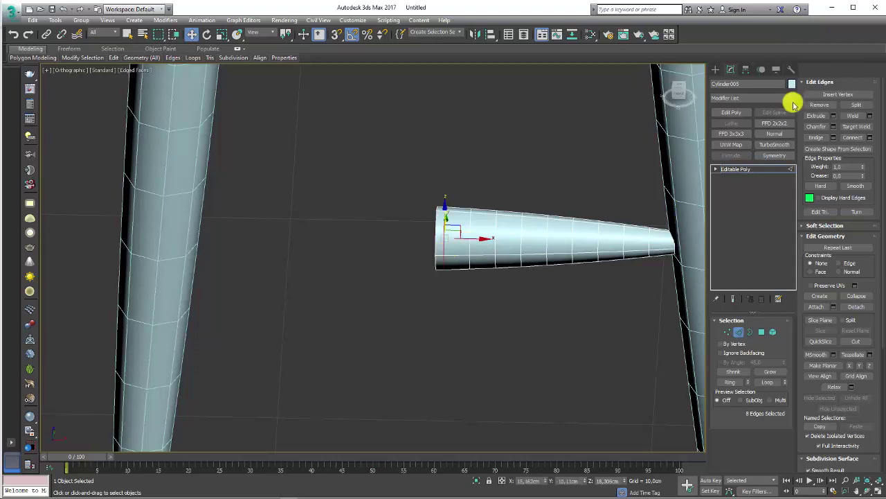
left_click(826, 107)
scroll(538, 170, "down", 3)
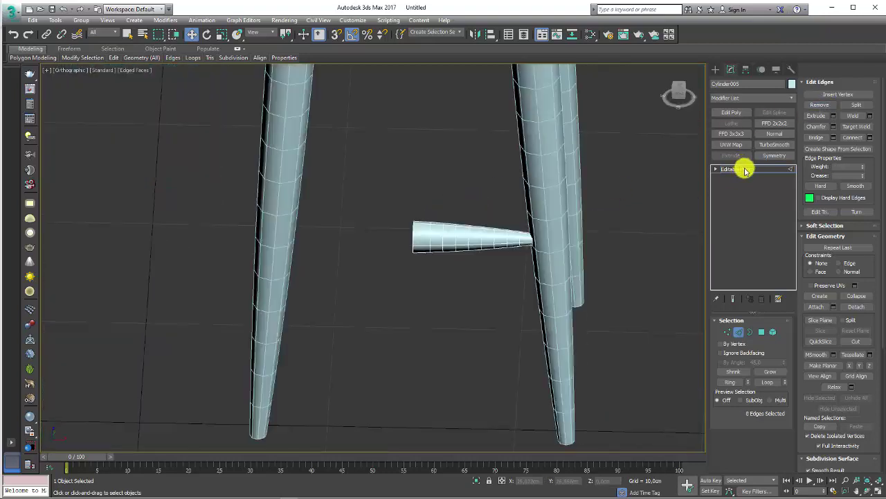
- Add an Edit Poly modifier to the right leg and attach the half rung to it
left_click(558, 204)
middle_click_drag(560, 204, 499, 153, "alt")
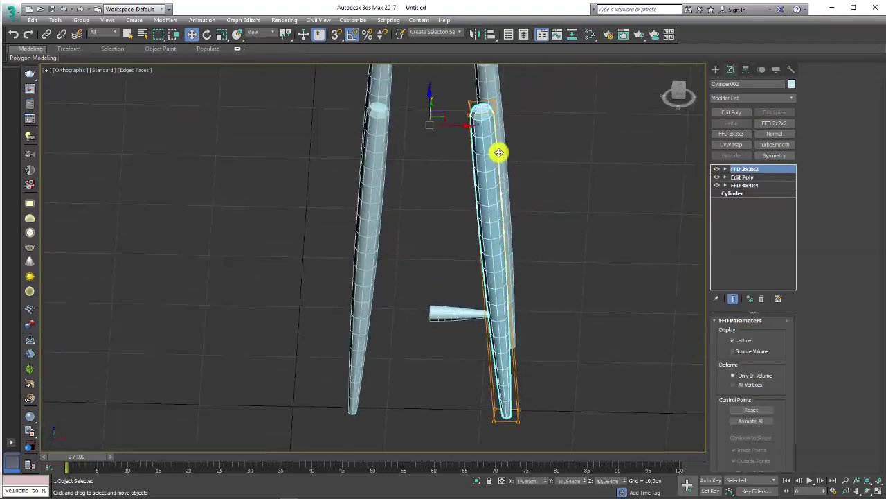
mouse_move(486, 348)
middle_mouse_down("alt")
mouse_move(451, 298)
mouse_move(492, 291)
mouse_move(533, 319)
middle_mouse_up("alt")
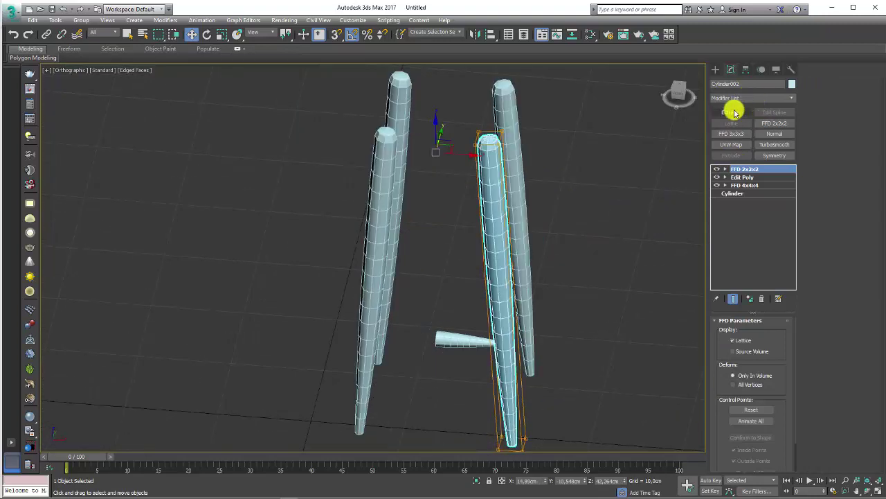
left_click(733, 112)
left_click(818, 296)
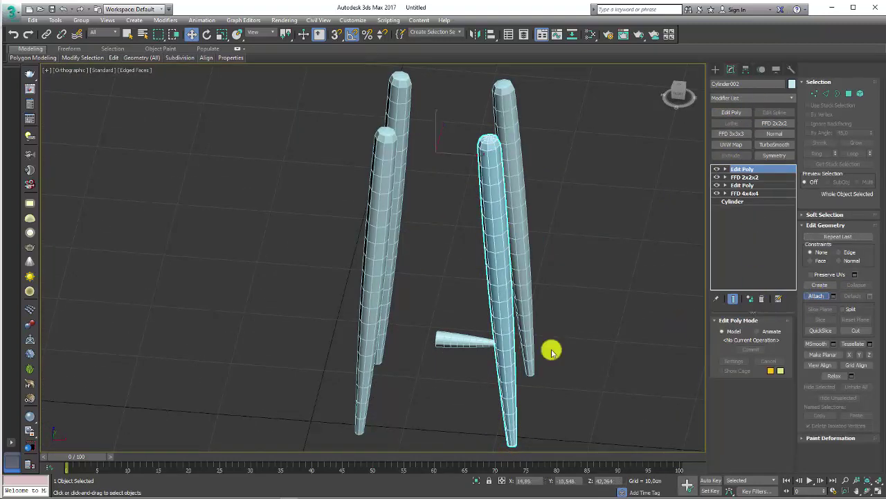
left_click(451, 340)
mouse_move(464, 372)
middle_mouse_down("alt")
mouse_move(454, 374)
mouse_move(475, 415)
mouse_move(485, 390)
mouse_move(476, 417)
middle_mouse_up("alt")
scroll(442, 278, "up", 5)
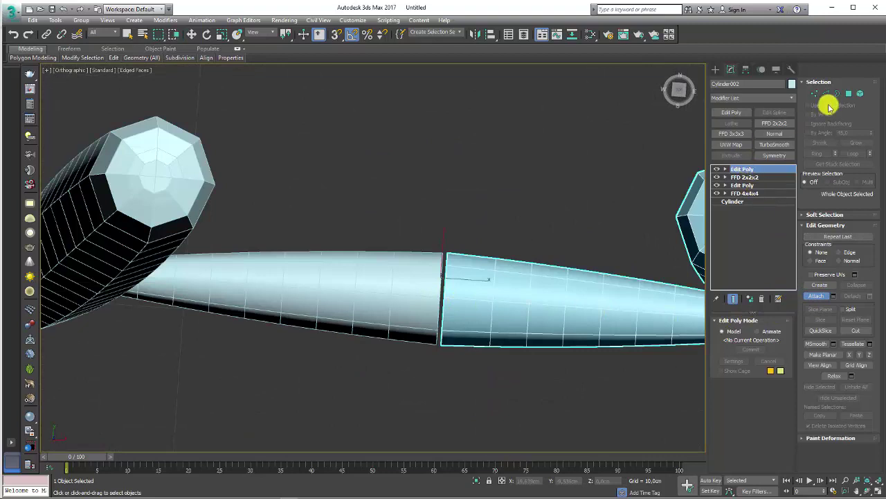
- Select the open borders at the seam to check the join, then return to object level
key("3")
key("w")
mouse_move(409, 203)
left_mouse_down()
mouse_move(464, 277)
mouse_move(447, 301)
mouse_move(430, 295)
left_mouse_up()
scroll(456, 301, "up", 5)
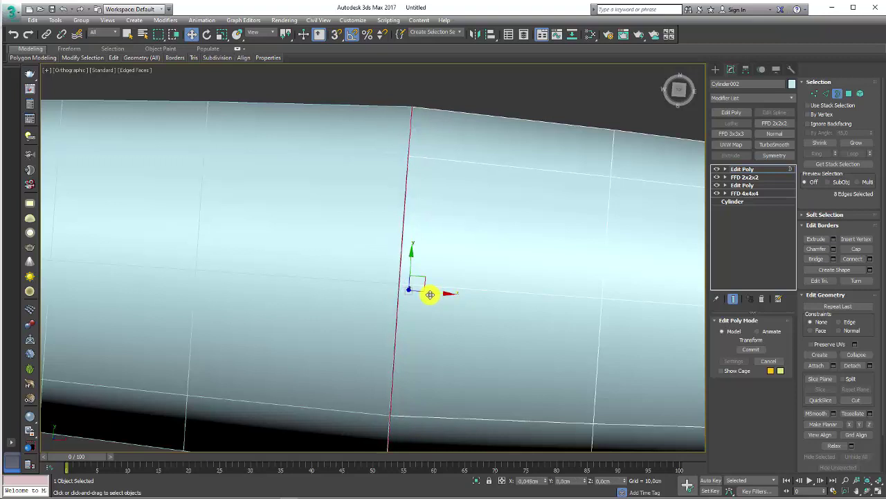
scroll(429, 292, "down", 10)
mouse_move(467, 267)
middle_mouse_down("alt")
mouse_move(481, 247)
mouse_move(484, 275)
middle_mouse_up("alt")
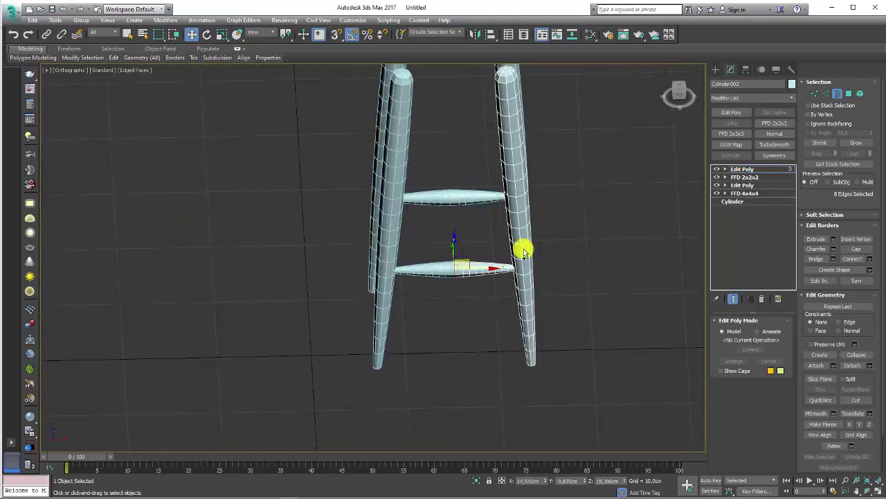
left_click(728, 171)
scroll(480, 287, "up", 1)
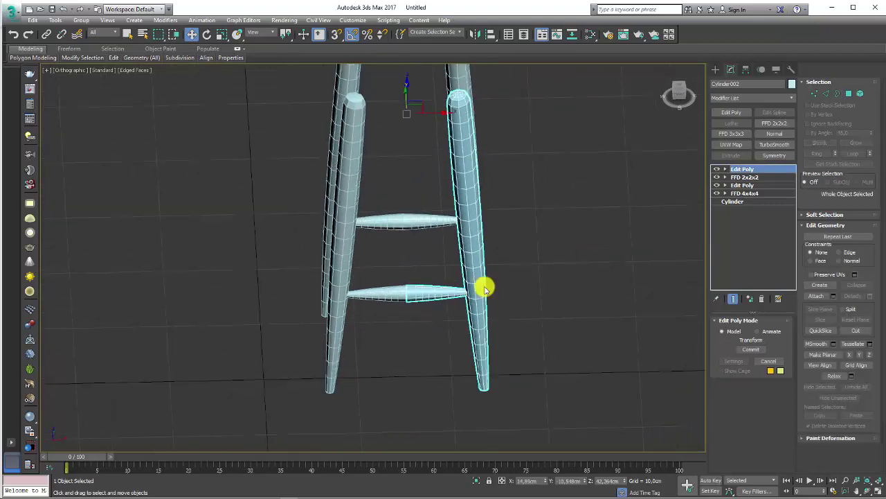
scroll(435, 294, "up", 4)
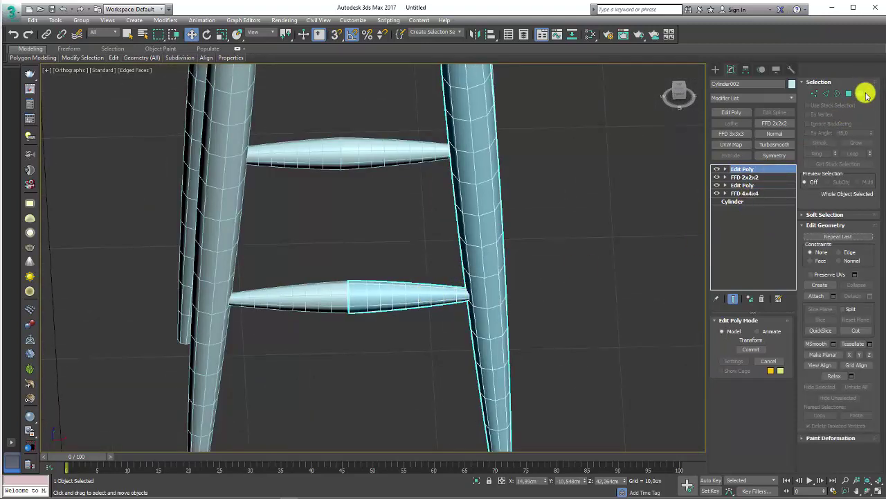
- Copy the half rung element within the same mesh and rotate it upright beside the leg
key("5")
left_click(399, 297)
middle_click_drag(491, 298, 453, 310, "alt")
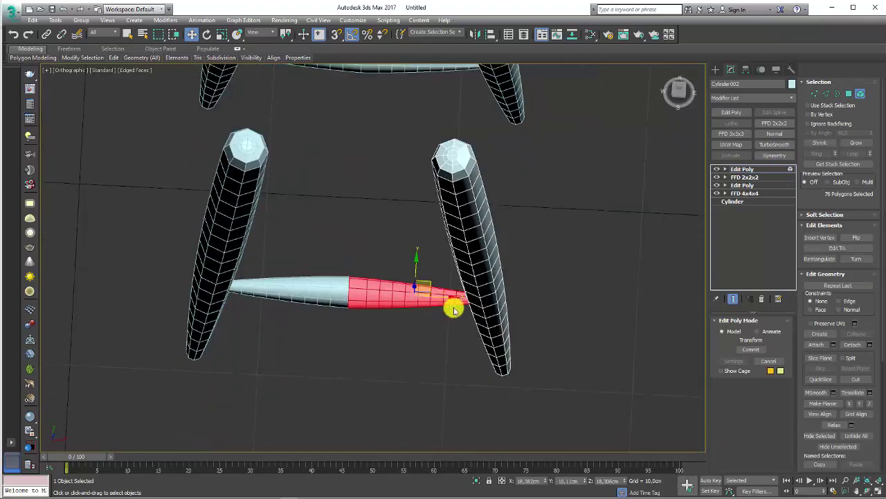
left_click_drag(430, 285, 526, 243, "shift")
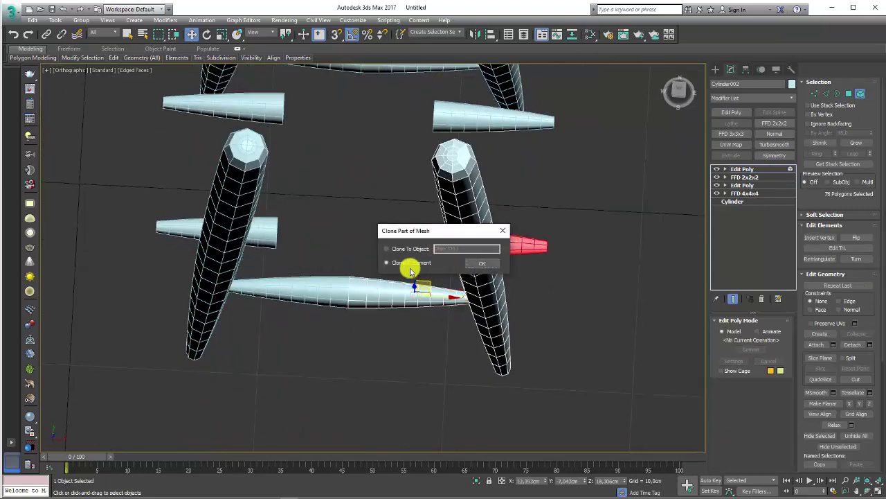
left_click(482, 264)
key("e")
left_click_drag(517, 266, 488, 300)
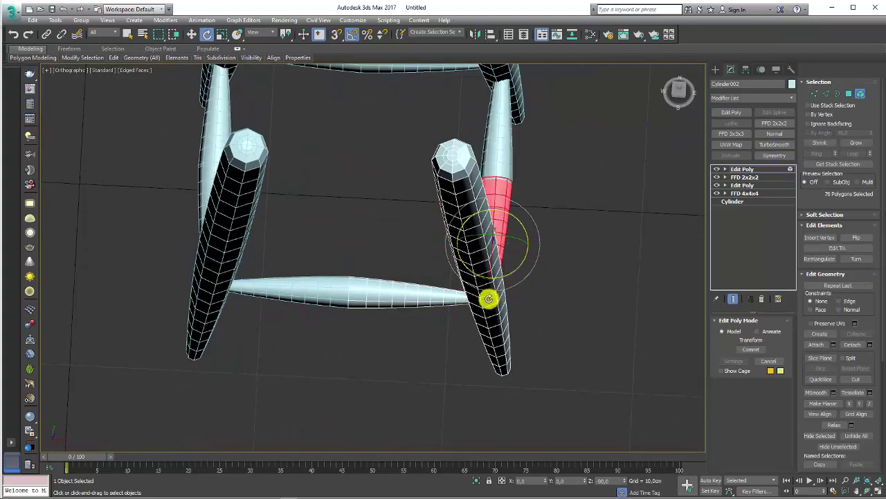
mouse_move(489, 299)
middle_mouse_down("alt")
mouse_move(518, 246)
mouse_move(491, 307)
mouse_move(530, 301)
mouse_move(470, 403)
mouse_move(493, 364)
middle_mouse_up("alt")
scroll(415, 332, "down", 4)
scroll(378, 311, "up", 1)
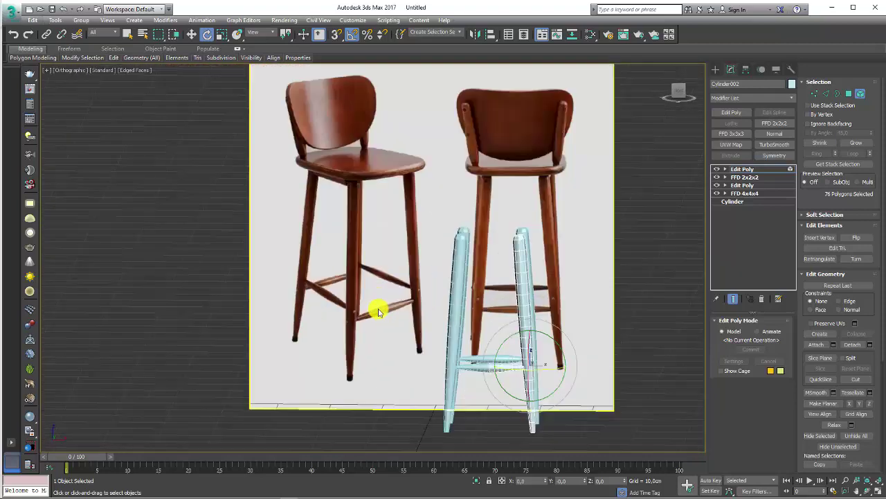
mouse_move(569, 340)
middle_mouse_down("alt")
mouse_move(558, 365)
mouse_move(506, 309)
middle_mouse_up("alt")
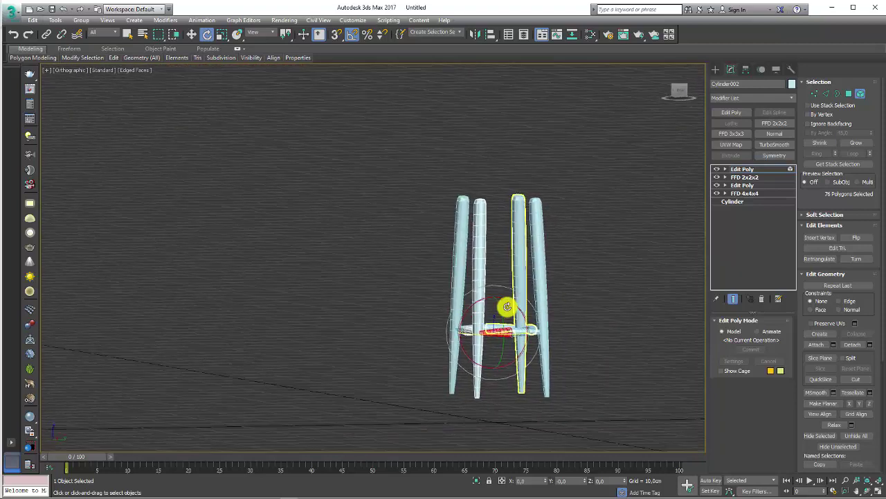
scroll(491, 336, "up", 4)
- Slide the copied half rung along the lower rung toward the legs
key("w")
mouse_move(457, 347)
middle_mouse_down("alt")
mouse_move(457, 323)
mouse_move(475, 316)
mouse_move(487, 347)
middle_mouse_up("alt")
key("e")
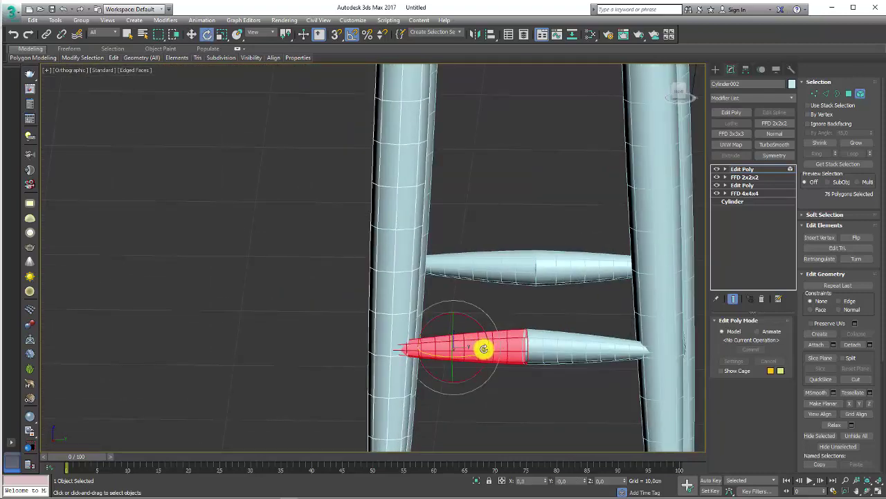
key("w")
mouse_move(489, 351)
left_mouse_down()
mouse_move(511, 352)
mouse_move(499, 359)
left_mouse_up()
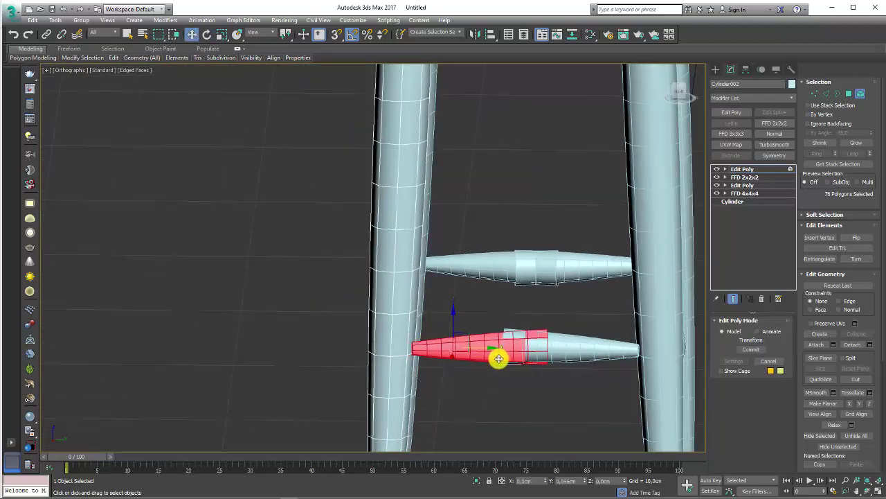
mouse_move(499, 356)
middle_mouse_down("alt")
mouse_move(519, 426)
mouse_move(478, 385)
middle_mouse_up("alt")
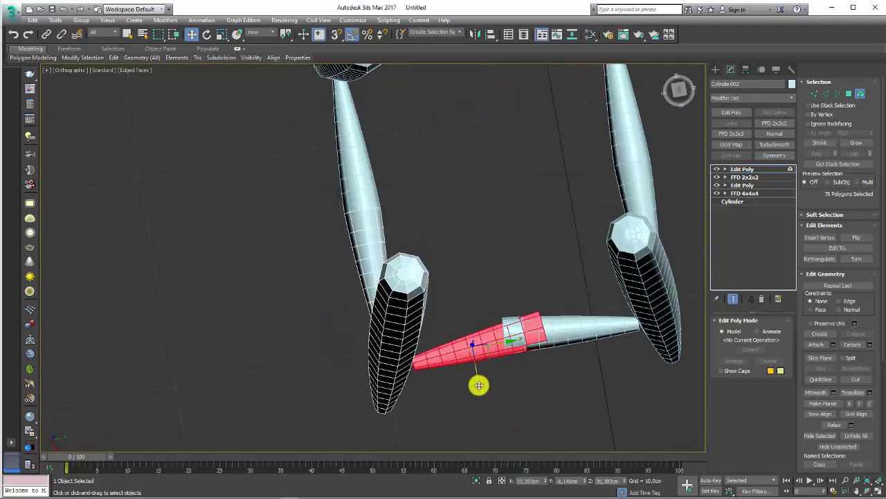
- Tilt the rung's end polygons slightly and nudge them into place against the leg
key("e")
mouse_move(469, 383)
left_mouse_down()
mouse_move(477, 376)
mouse_move(491, 390)
left_mouse_up()
key("w")
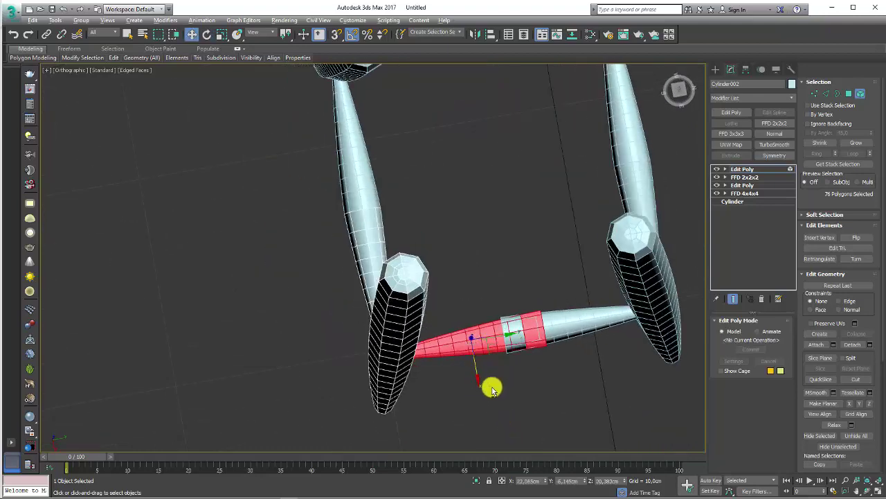
mouse_move(492, 390)
middle_mouse_down("alt")
mouse_move(381, 364)
mouse_move(439, 344)
middle_mouse_up("alt")
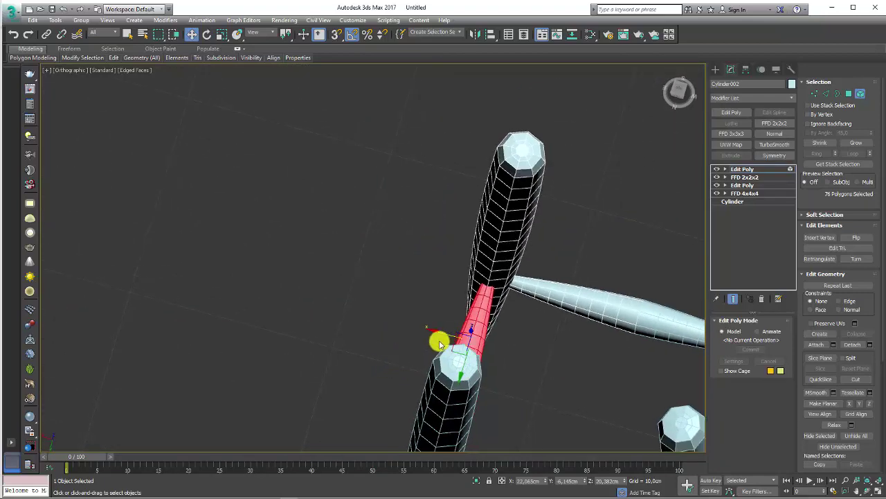
left_click_drag(445, 333, 444, 337)
mouse_move(439, 350)
middle_mouse_down("alt")
mouse_move(534, 337)
mouse_move(526, 289)
middle_mouse_up("alt")
scroll(544, 305, "up", 3)
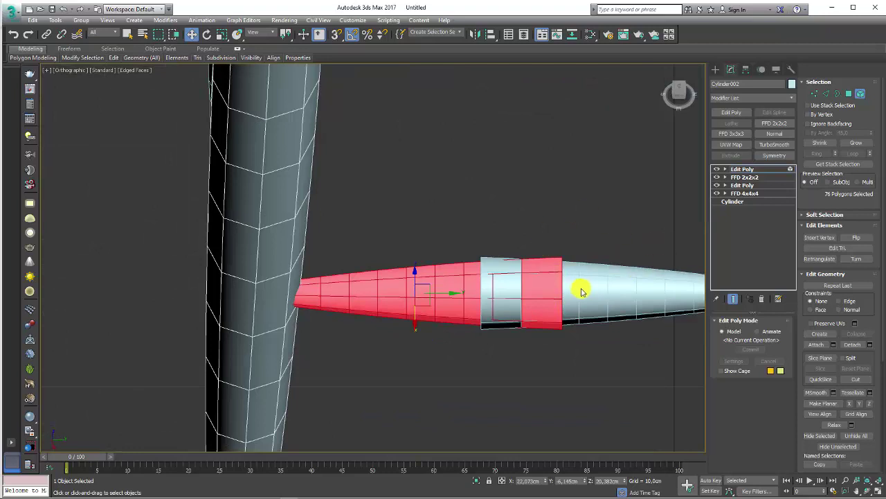
- Taper the rung end by scaling its polygons, closing the seam with the mirrored half
key("r")
mouse_move(459, 294)
left_mouse_down()
mouse_move(422, 298)
mouse_move(429, 295)
left_mouse_up()
key("w")
key("r")
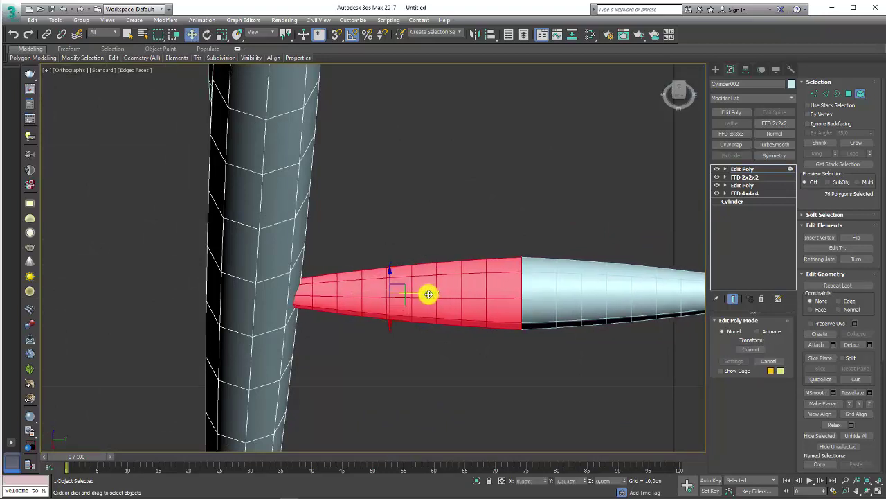
scroll(429, 294, "down", 5)
middle_click_drag(461, 298, 557, 250, "alt")
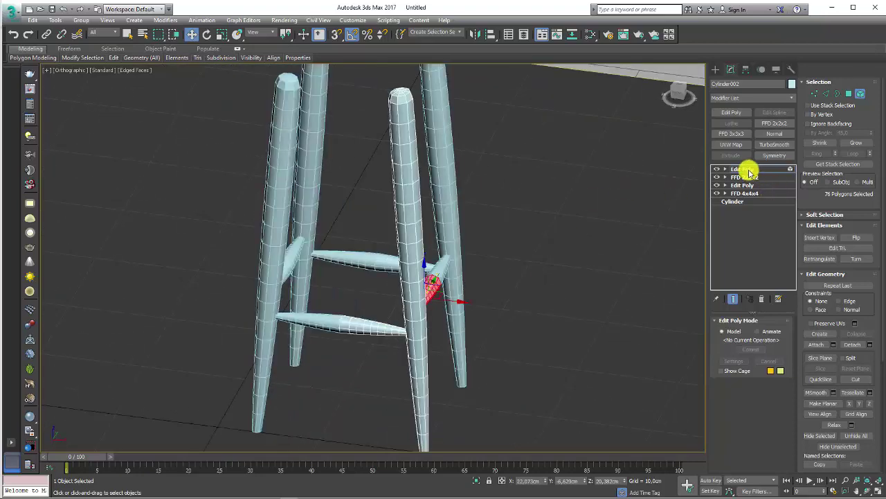
- Exit polygon sub-object mode and compare the stool frame with the reference image
left_click(749, 171)
mouse_move(529, 204)
middle_mouse_down("alt")
mouse_move(436, 277)
mouse_move(609, 307)
middle_mouse_up("alt")
scroll(607, 293, "down", 2)
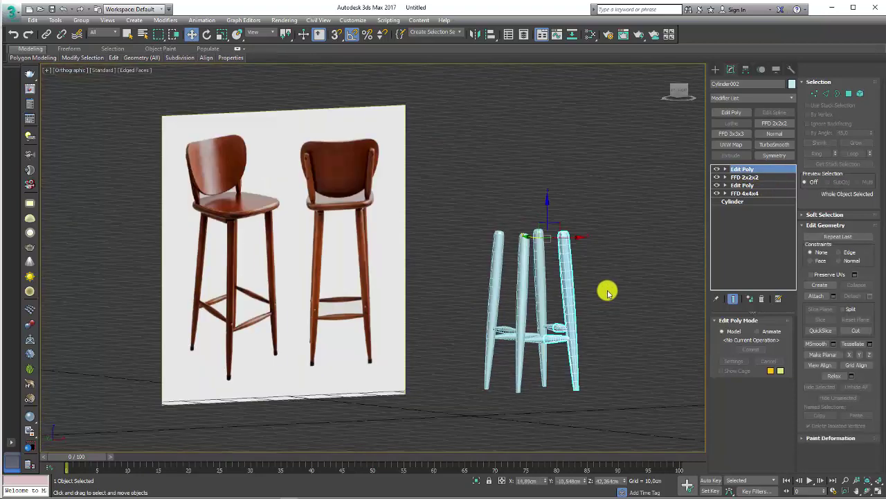
middle_click_drag(245, 220, 364, 221, "alt")
scroll(352, 215, "up", 6)
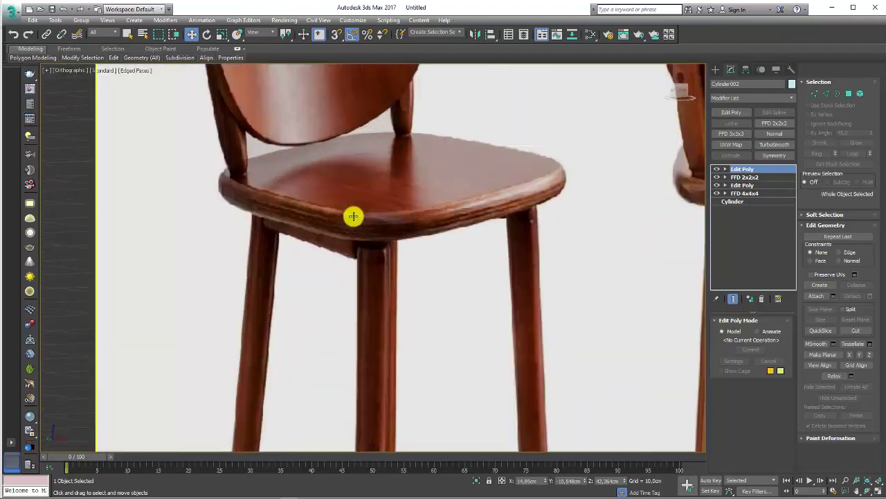
scroll(292, 187, "down", 6)
scroll(287, 205, "up", 4)
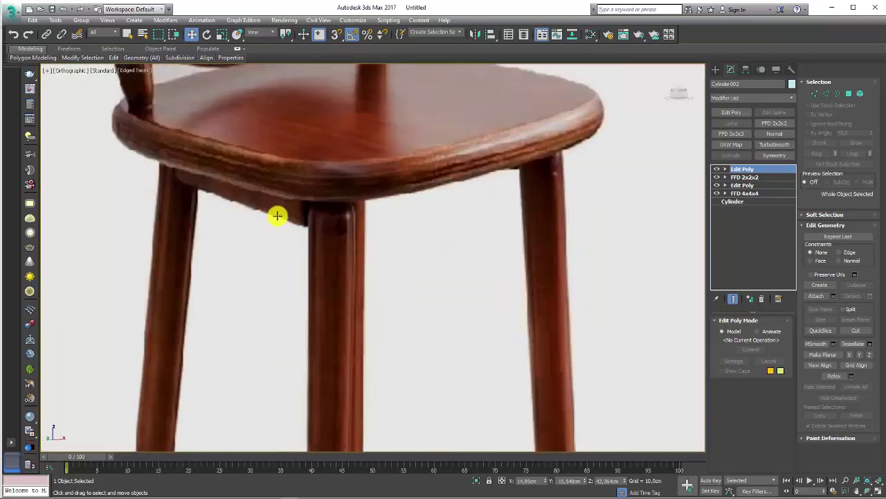
scroll(277, 214, "up", 1)
scroll(316, 150, "down", 1)
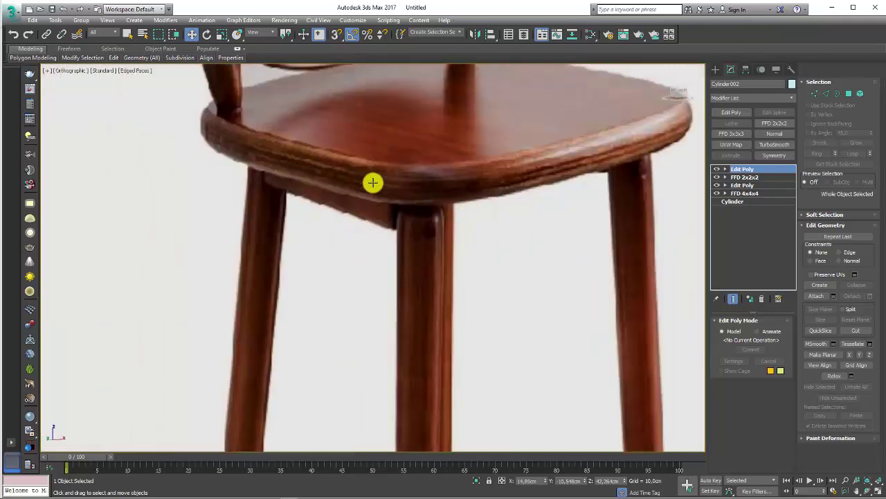
scroll(423, 262, "down", 5)
middle_click_drag(459, 257, 340, 202)
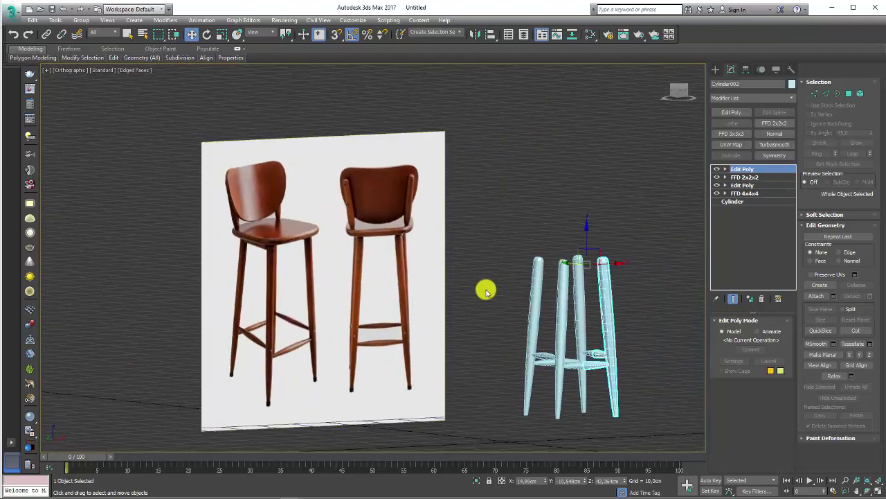
middle_click_drag(485, 291, 535, 212, "alt")
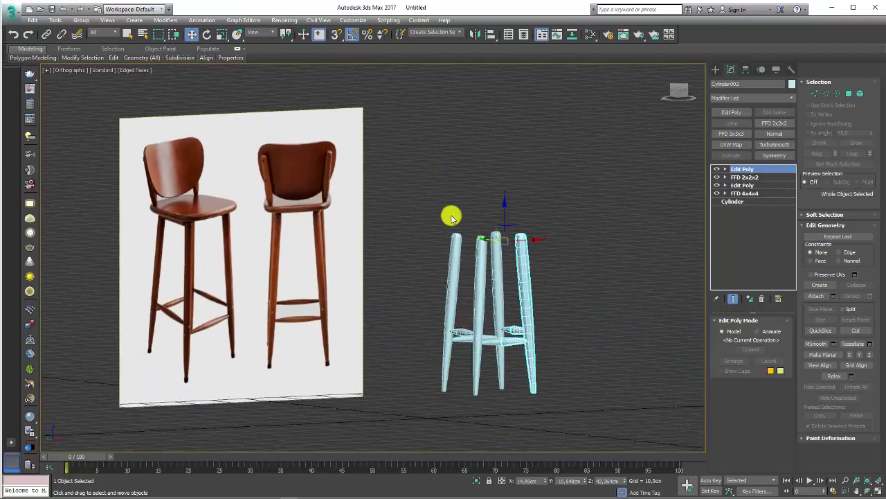
- Show the square frame of legs and crossbar rungs in the Top view
key("t")
scroll(415, 273, "up", 10)
scroll(426, 236, "down", 5)
- Create a flat Standard Primitives Box over the four legs in the Top view
scroll(471, 229, "down", 4)
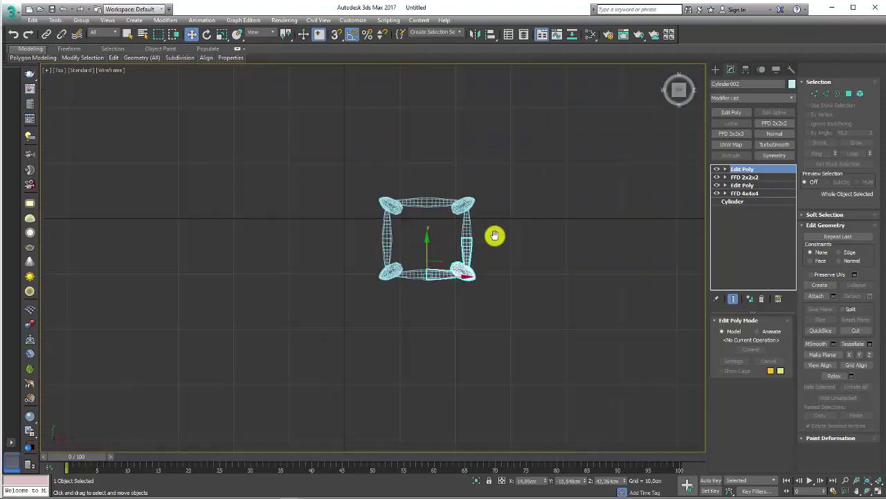
left_click(715, 70)
left_click(733, 127)
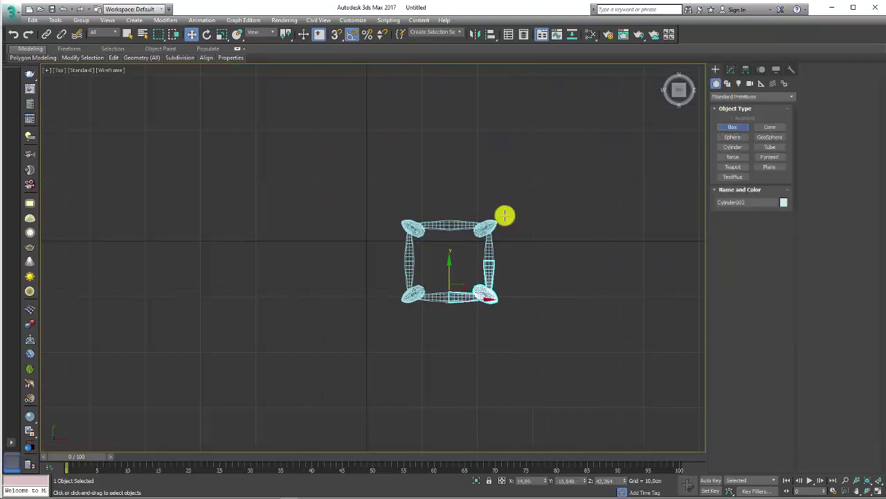
mouse_move(411, 233)
left_mouse_down()
mouse_move(477, 301)
mouse_move(503, 311)
left_mouse_up()
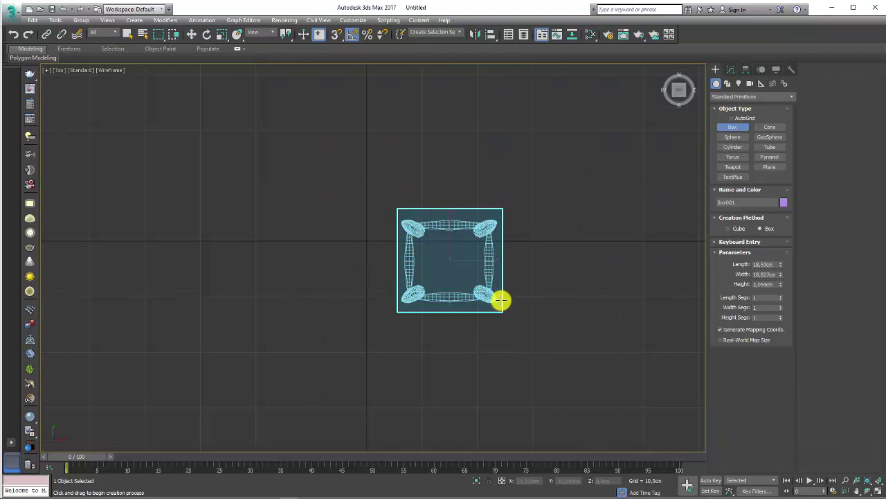
left_click(501, 300)
- Raise Box001 in the Perspective view so it rests on top of the legs
key("w")
key("p")
key("z")
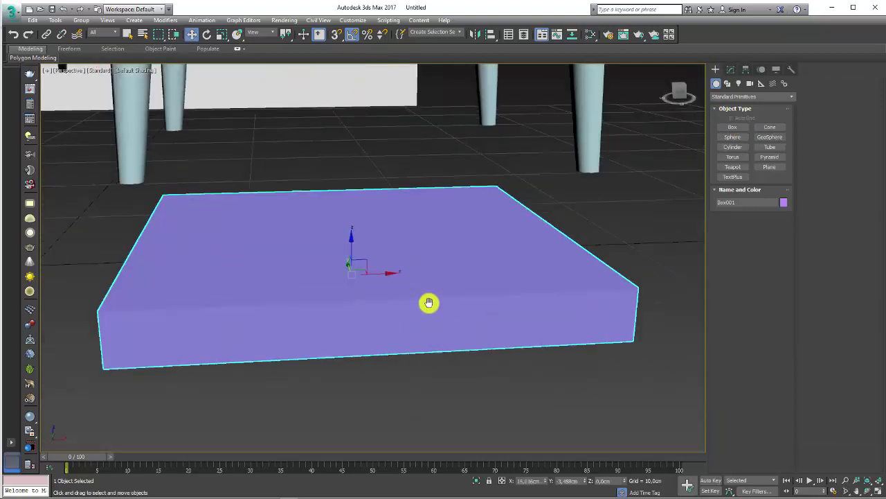
scroll(429, 303, "down", 6)
middle_click_drag(439, 242, 430, 229, "alt")
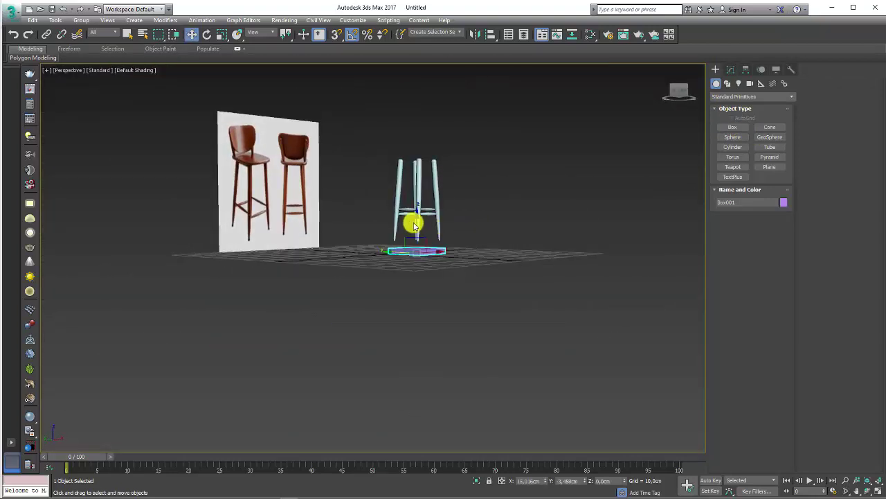
left_click_drag(421, 185, 421, 125)
key("z")
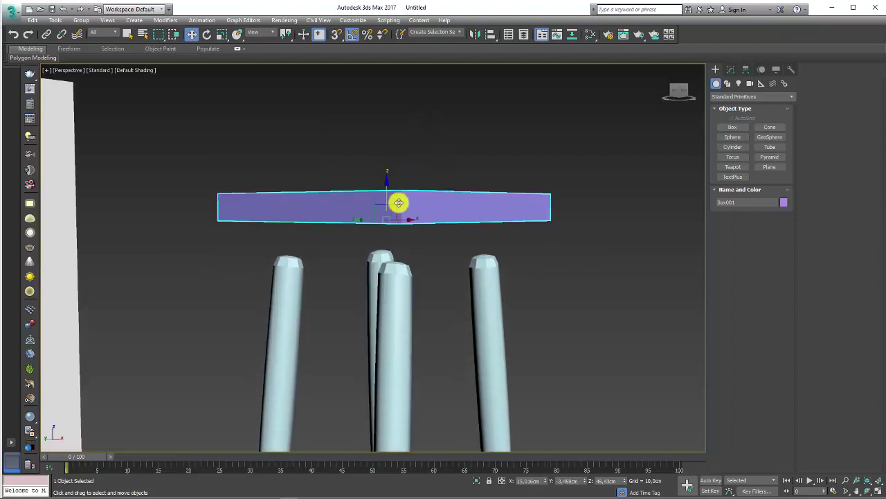
mouse_move(386, 187)
middle_mouse_down("alt")
mouse_move(395, 226)
mouse_move(384, 234)
mouse_move(434, 228)
mouse_move(423, 251)
middle_mouse_up("alt")
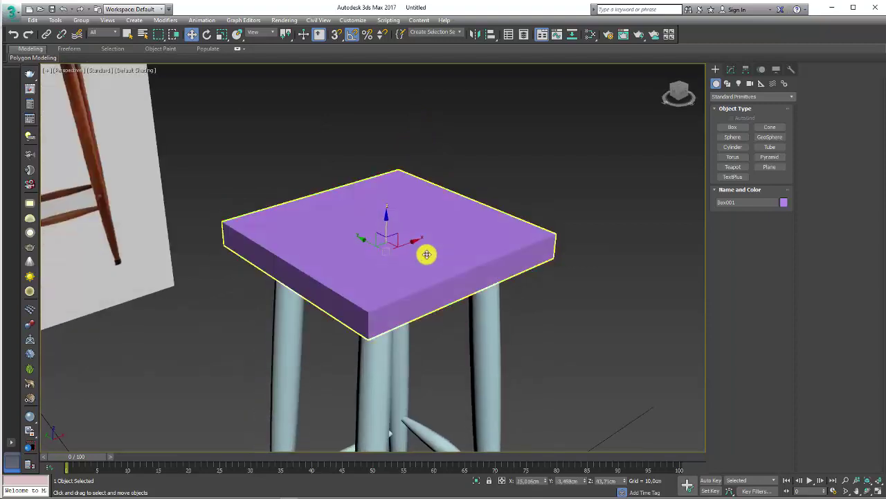
scroll(426, 248, "down", 3)
- Reduce the seat box's Height and display the view with Edged Faces
key("z")
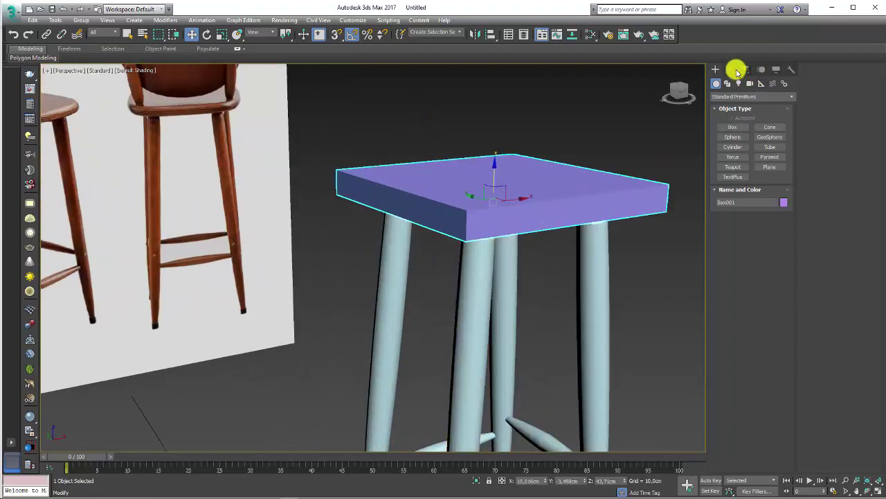
left_click(736, 70)
left_click_drag(781, 353, 783, 364)
mouse_move(644, 304)
middle_mouse_down()
mouse_move(607, 281)
mouse_move(603, 291)
middle_mouse_up()
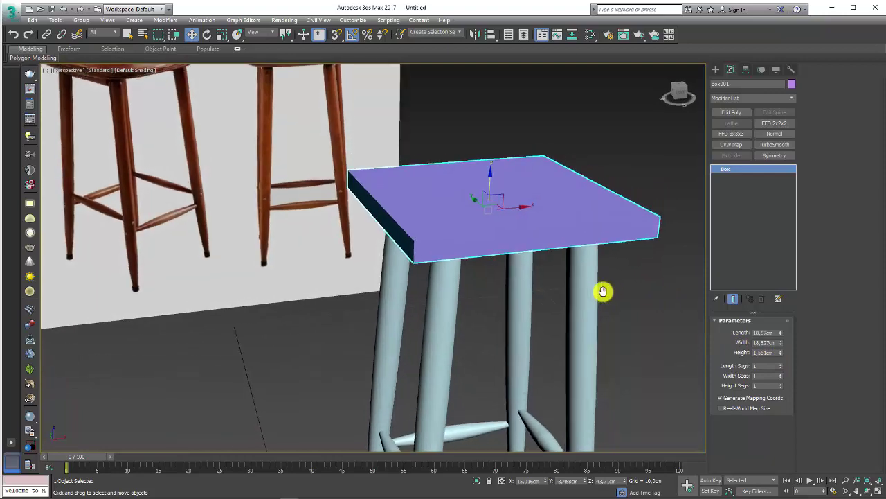
key("F3")
key("F3")
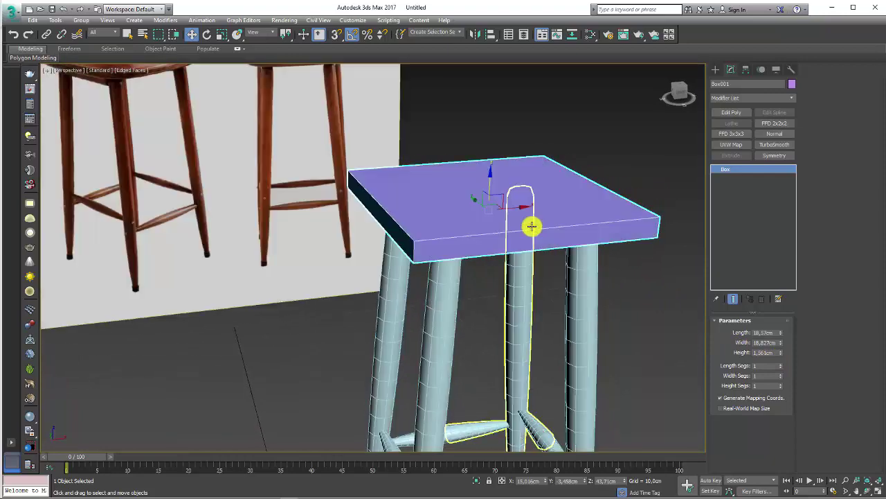
key("F4")
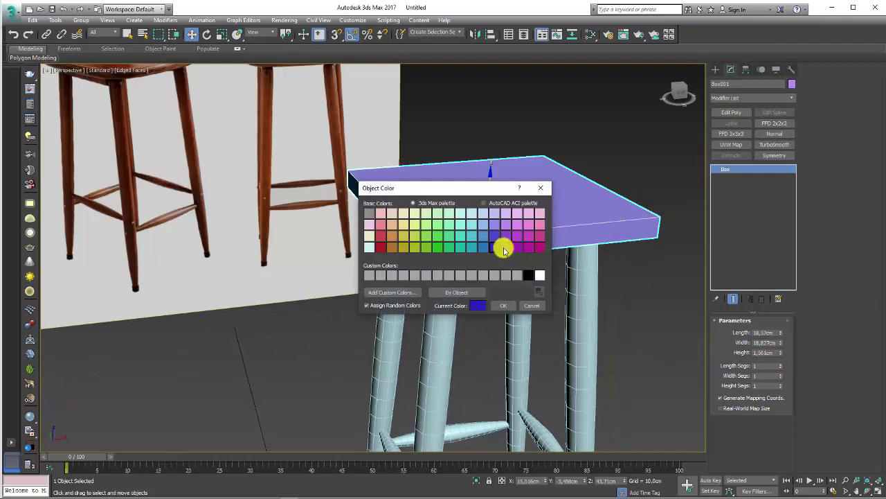
- Set Box001's object colour to dark blue, replacing lavender
left_click(508, 307)
scroll(528, 252, "down", 3)
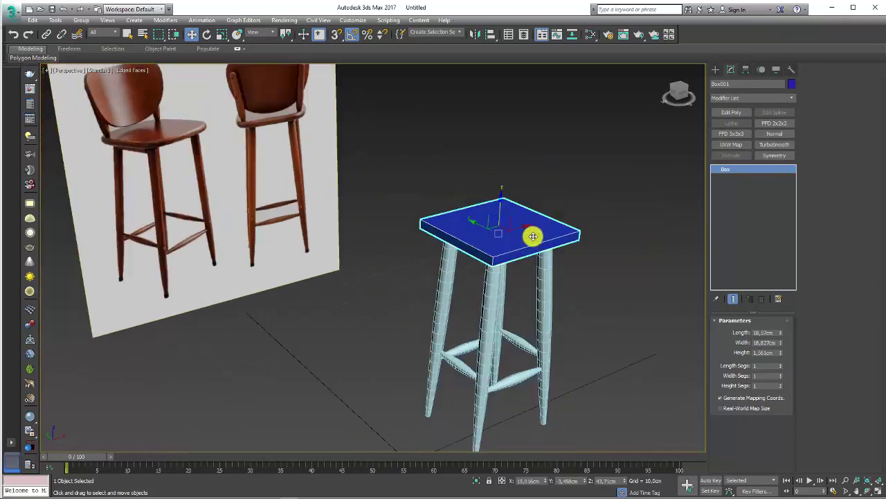
mouse_move(532, 235)
middle_mouse_down("alt")
mouse_move(418, 281)
mouse_move(272, 270)
middle_mouse_up("alt")
scroll(272, 270, "up", 4)
scroll(311, 239, "up", 2)
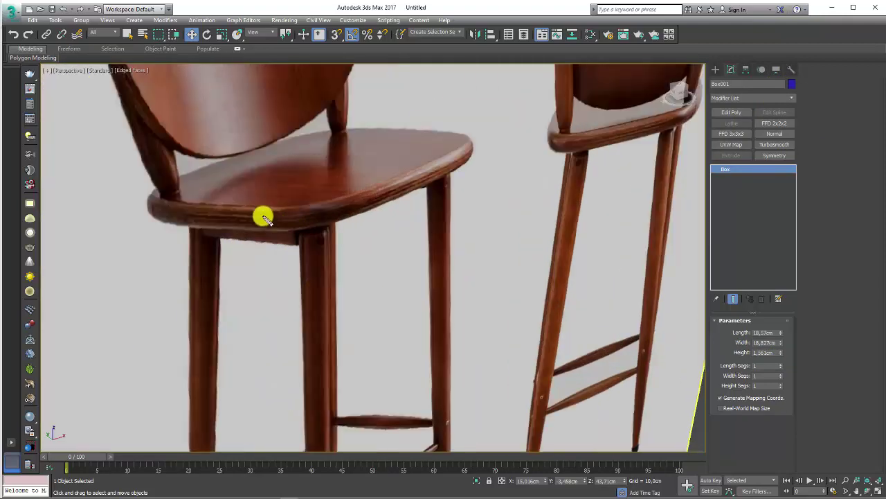
scroll(381, 205, "down", 3)
scroll(451, 212, "down", 3)
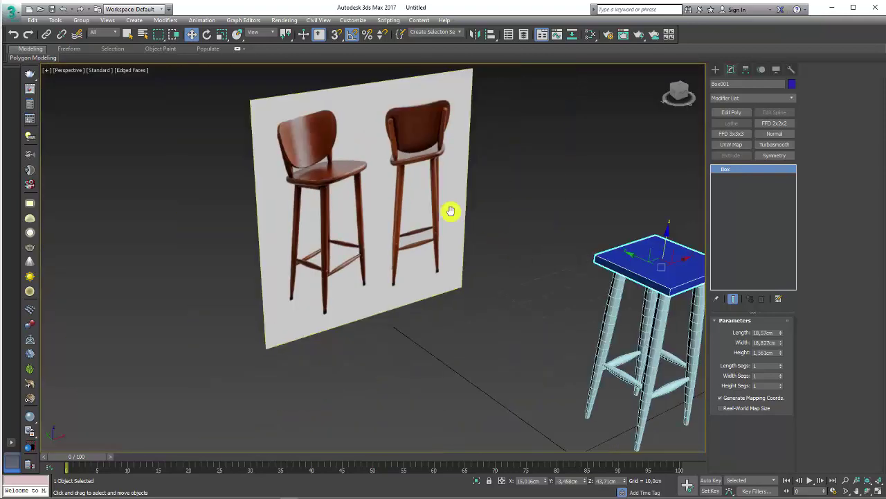
key("z")
scroll(419, 237, "up", 3)
middle_click_drag(419, 236, 506, 274, "alt")
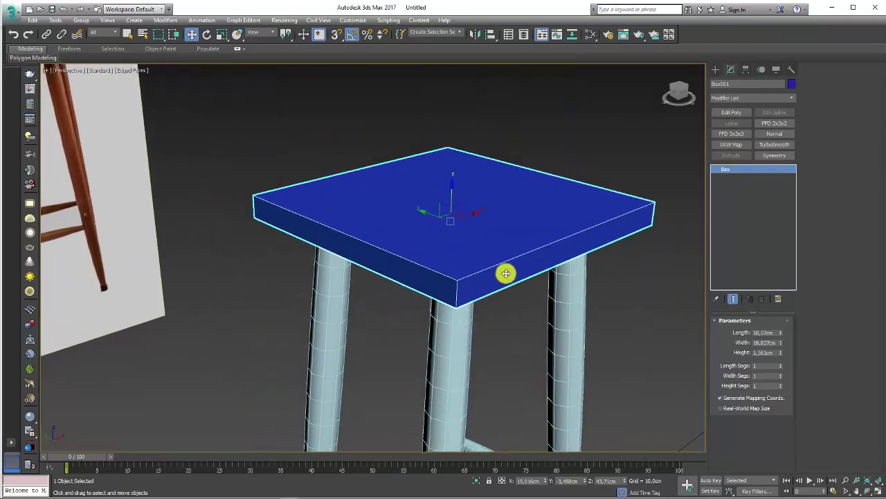
- Ring-select the seat box's four vertical edges and chamfer them to about 3.131 cm
left_click(733, 113)
left_click(825, 93)
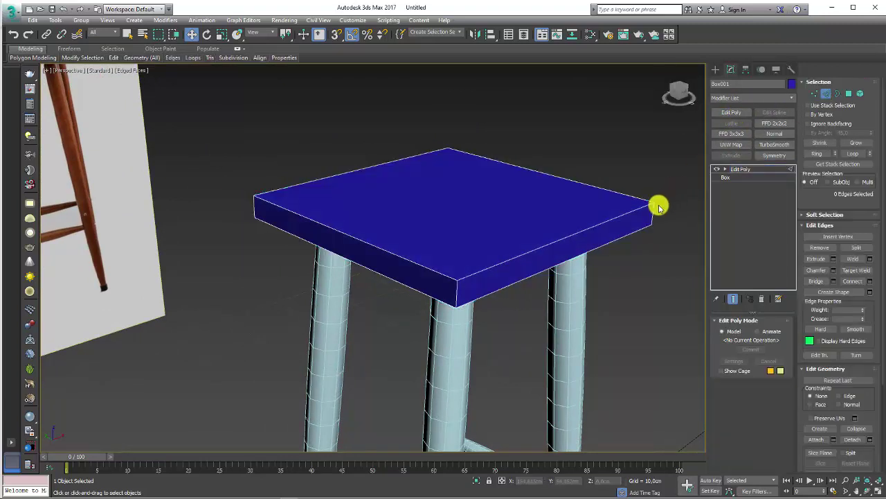
left_click(651, 212)
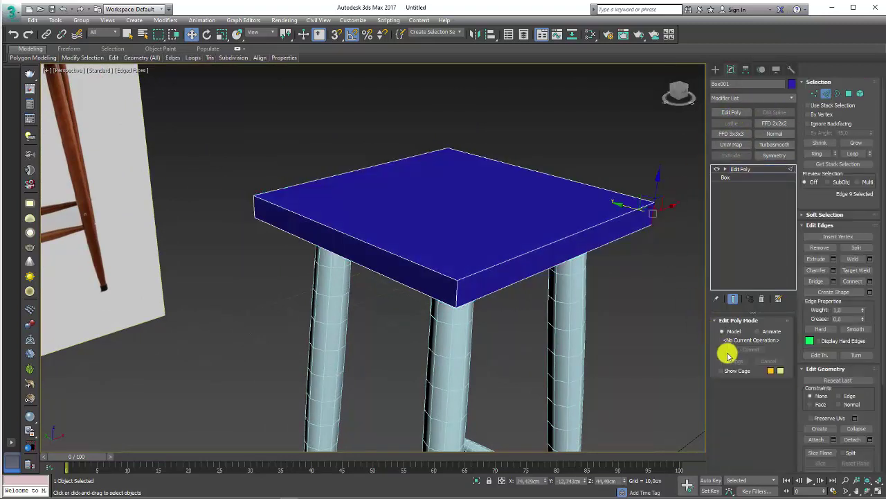
left_click(821, 153)
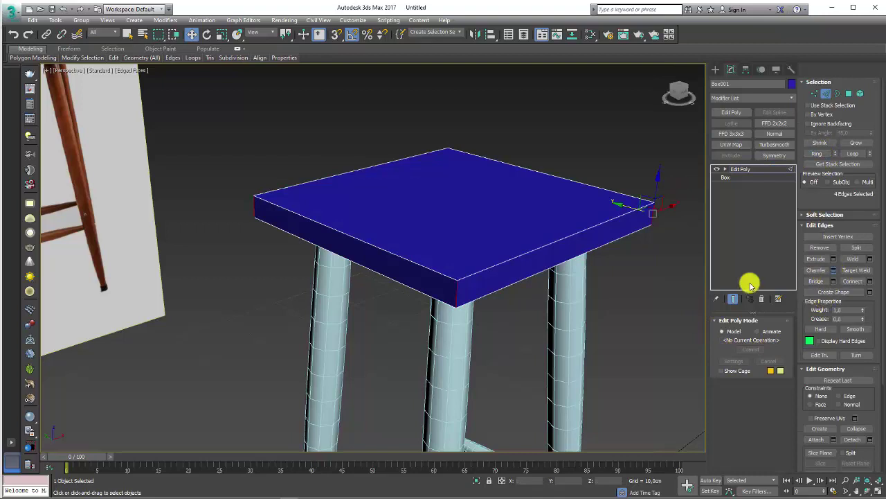
left_click_drag(384, 267, 382, 286)
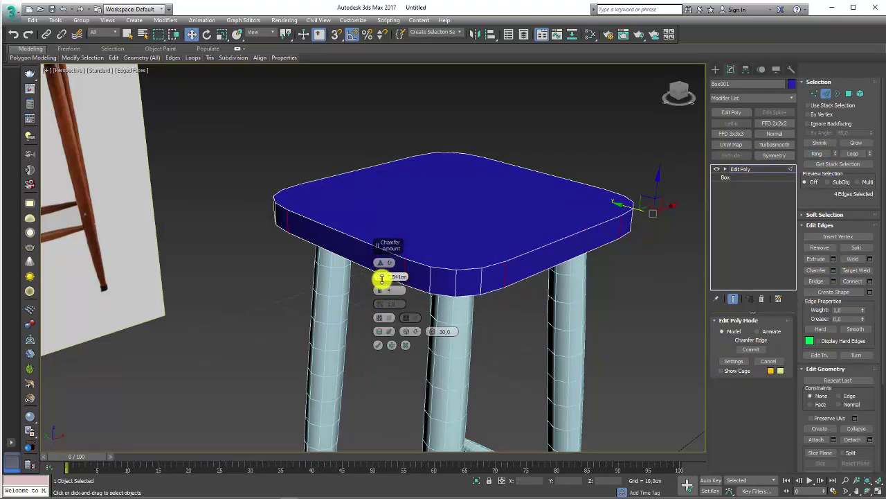
left_click_drag(382, 277, 383, 294)
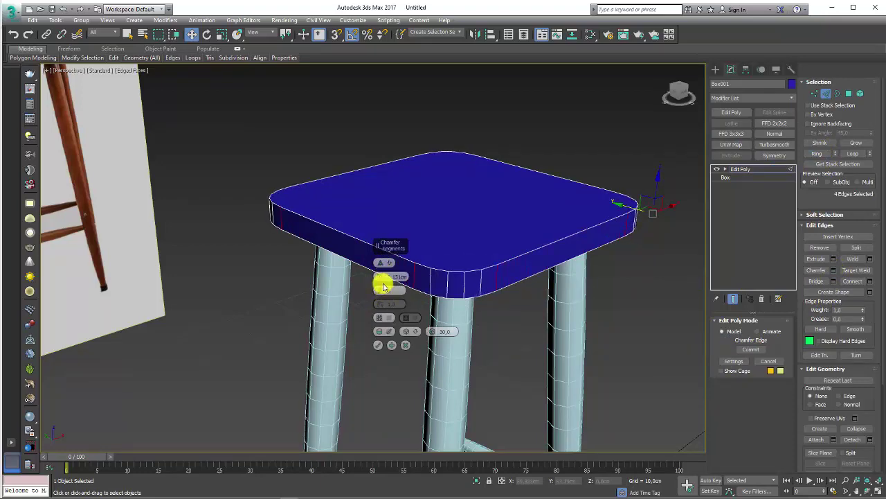
mouse_move(539, 297)
middle_mouse_down("alt")
mouse_move(506, 284)
mouse_move(489, 287)
mouse_move(505, 270)
mouse_move(515, 289)
mouse_move(399, 337)
middle_mouse_up("alt")
- Commit the corner chamfer and exit Edge level on Box001
left_click(378, 345)
middle_click_drag(390, 291, 585, 243, "alt")
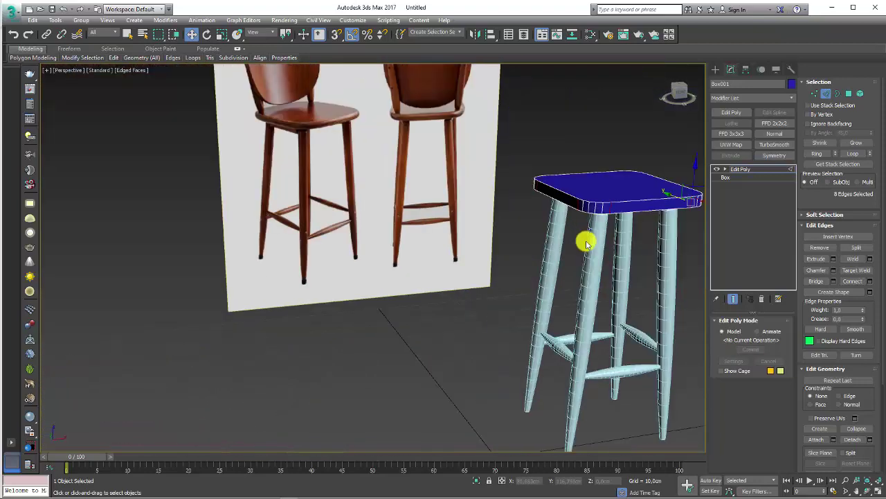
left_click(745, 172)
- Move the seat box in Front view to the reference chair's seat height
key("f")
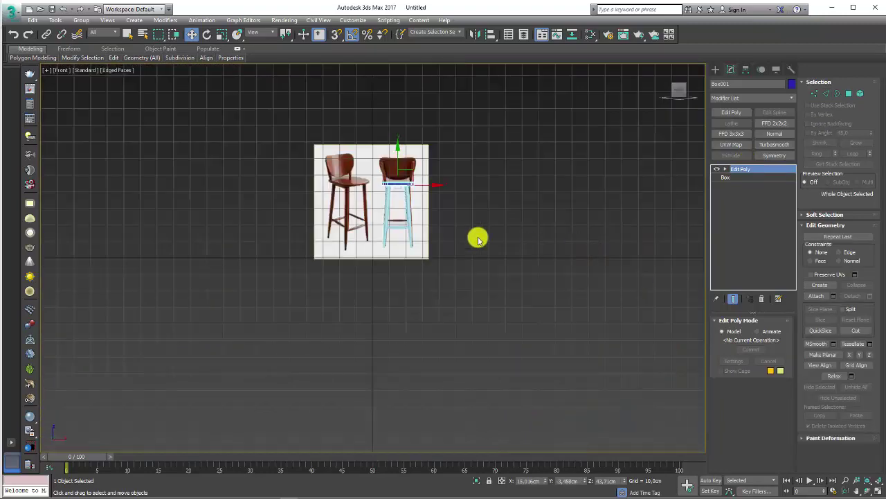
scroll(393, 198, "up", 10)
mouse_move(444, 114)
left_mouse_down()
mouse_move(456, 84)
mouse_move(402, 140)
left_mouse_up()
scroll(313, 203, "down", 3)
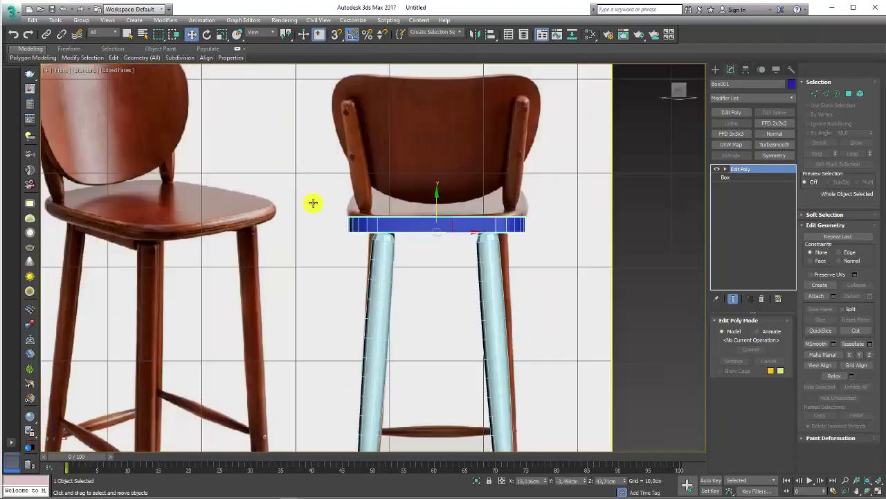
mouse_move(436, 190)
left_mouse_down()
mouse_move(445, 154)
mouse_move(451, 224)
left_mouse_up()
mouse_move(451, 224)
middle_mouse_down()
mouse_move(485, 263)
mouse_move(534, 291)
middle_mouse_up()
key("p")
scroll(535, 289, "up", 4)
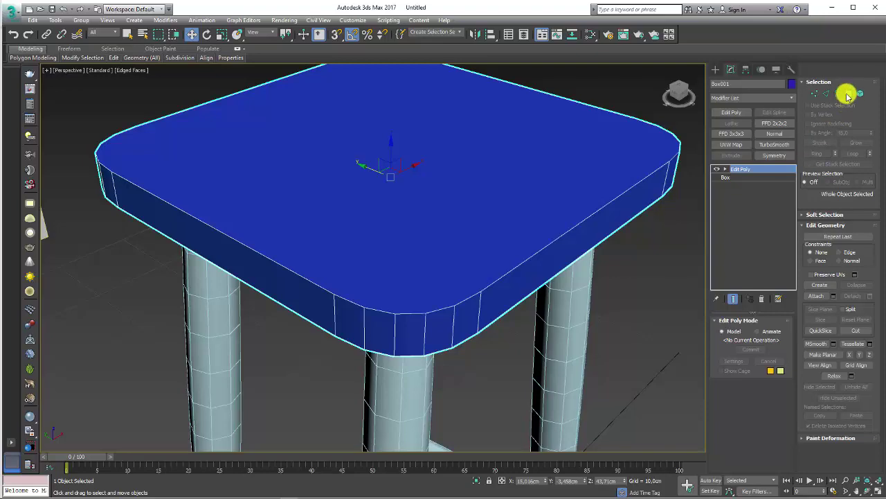
- Select the seat's top and bottom faces and convert them to their rim edges
left_click(849, 95)
left_click(471, 199)
middle_click_drag(495, 300, 484, 152, "alt")
left_click(502, 114, "ctrl")
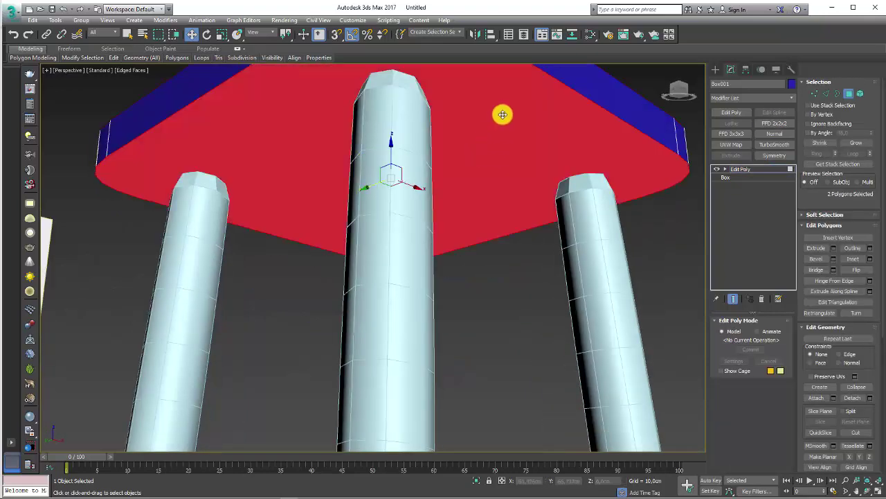
middle_click_drag(503, 115, 506, 158, "alt")
scroll(506, 158, "down", 4)
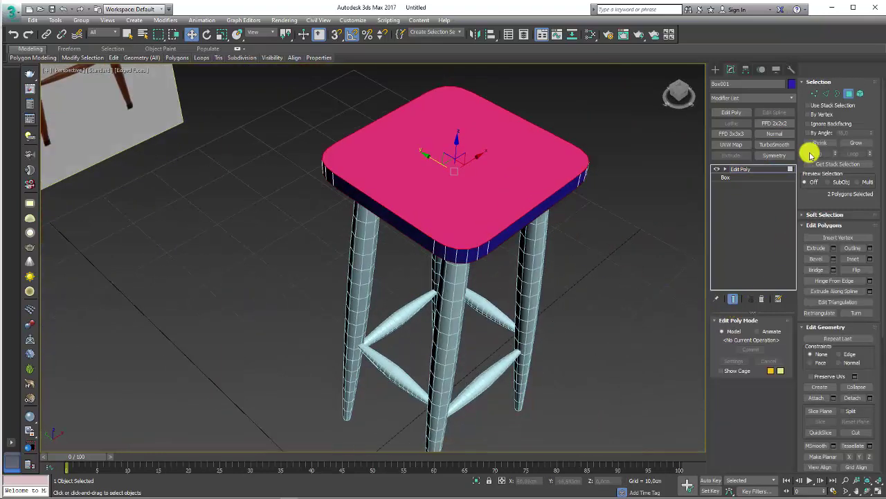
left_click(827, 95)
mouse_move(563, 203)
middle_mouse_down("alt")
mouse_move(511, 228)
mouse_move(605, 258)
middle_mouse_up("alt")
scroll(512, 227, "up", 4)
- Chamfer the top and bottom rim edges by about 0.5 cm and commit it
left_click(824, 270)
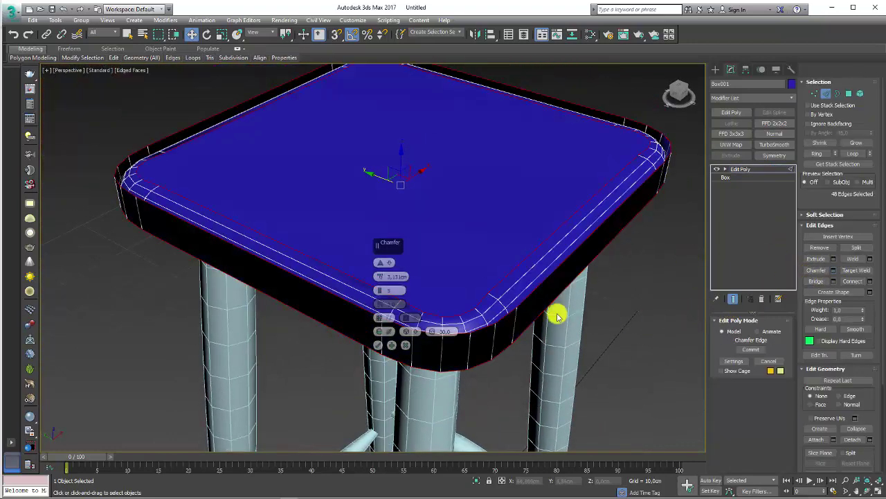
right_click(382, 281)
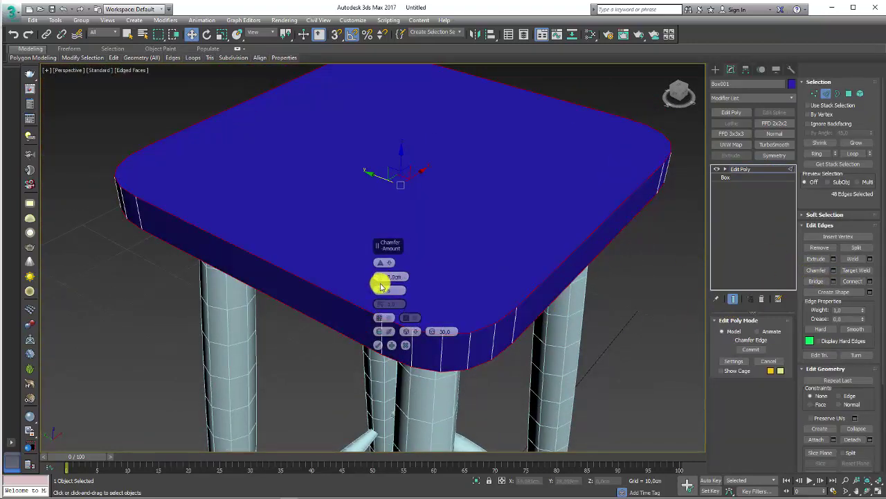
mouse_move(380, 286)
left_mouse_down()
mouse_move(380, 278)
mouse_move(382, 298)
mouse_move(383, 278)
left_mouse_up()
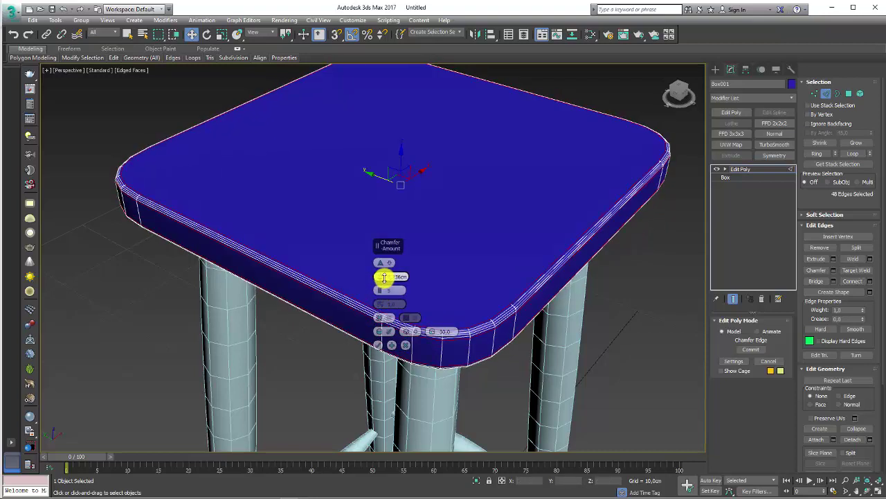
scroll(623, 291, "down", 3)
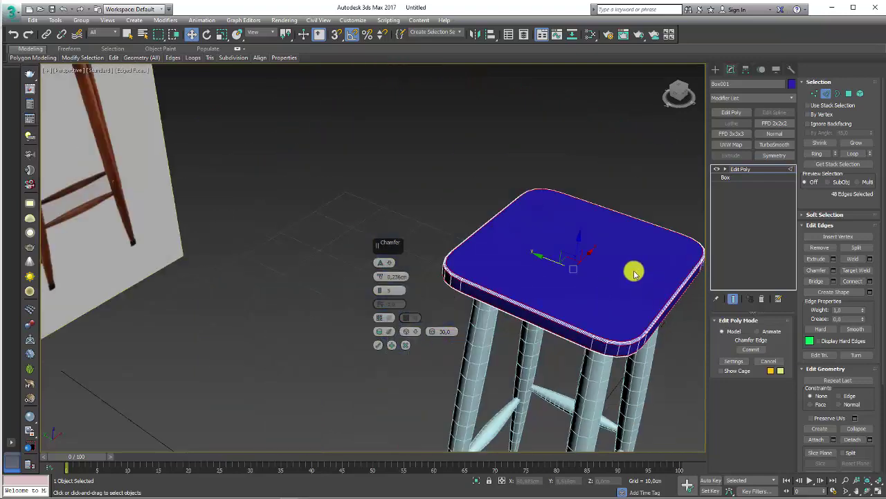
scroll(372, 200, "down", 3)
scroll(419, 184, "up", 5)
scroll(396, 194, "up", 3)
scroll(395, 194, "down", 4)
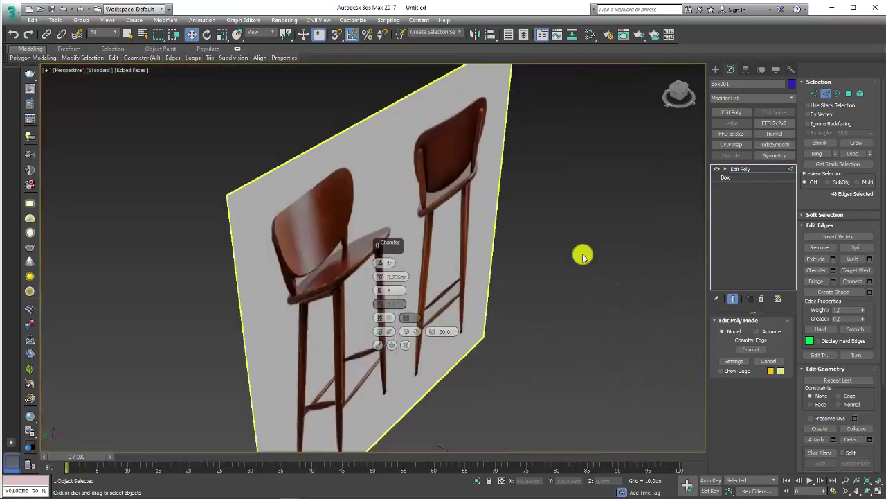
scroll(349, 167, "up", 4)
scroll(395, 198, "up", 2)
scroll(390, 238, "up", 3)
scroll(390, 237, "up", 2)
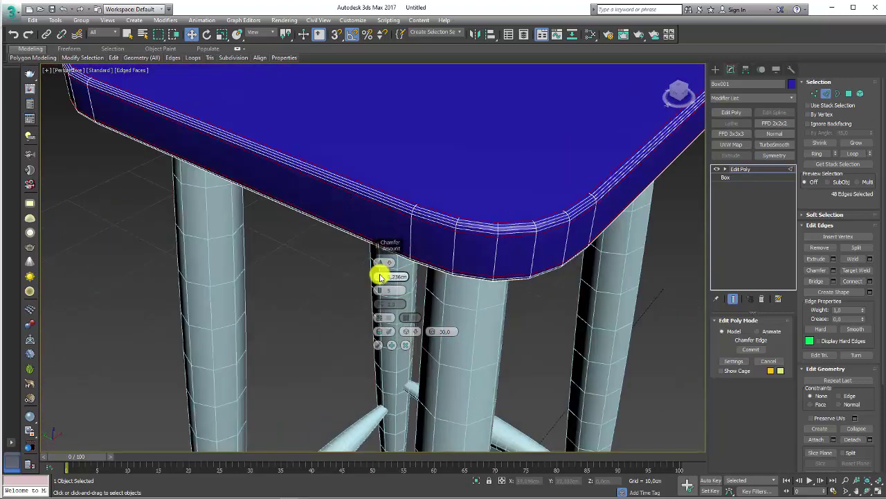
left_click_drag(380, 273, 379, 275)
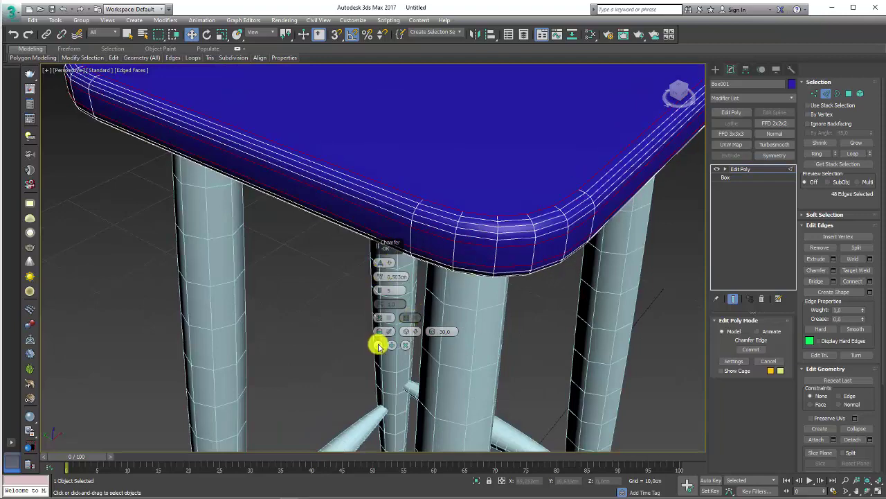
left_click(377, 347)
scroll(455, 222, "down", 2)
scroll(461, 241, "down", 3)
mouse_move(461, 242)
middle_mouse_down()
mouse_move(386, 265)
mouse_move(739, 339)
middle_mouse_up()
scroll(386, 266, "up", 3)
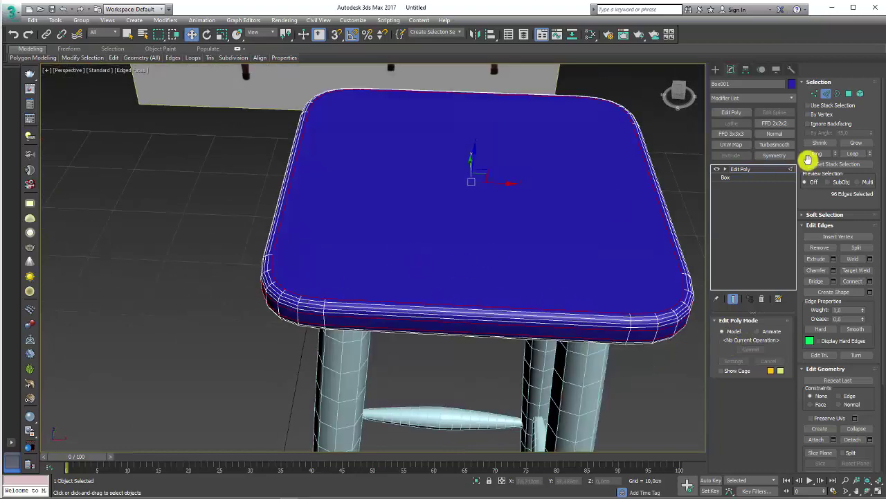
- Select the seat's two front corner vertices at Vertex level
left_click(817, 95)
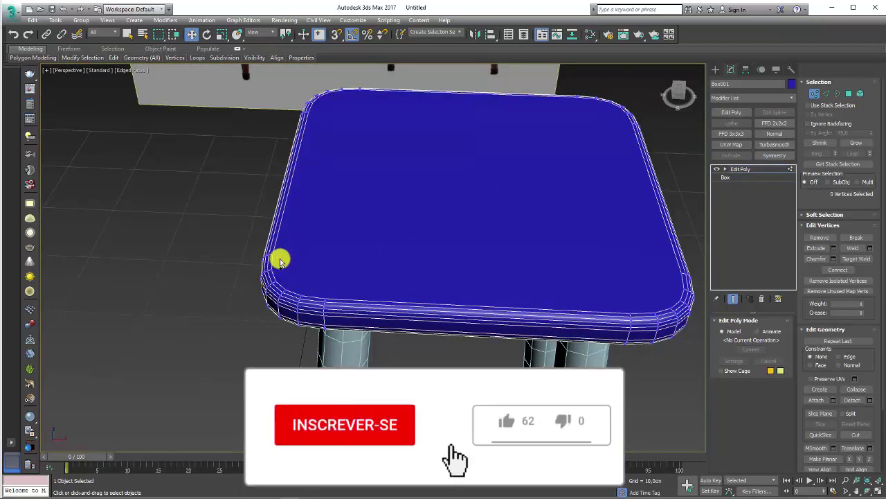
left_click_drag(271, 254, 556, 256)
left_click_drag(265, 281, 630, 289)
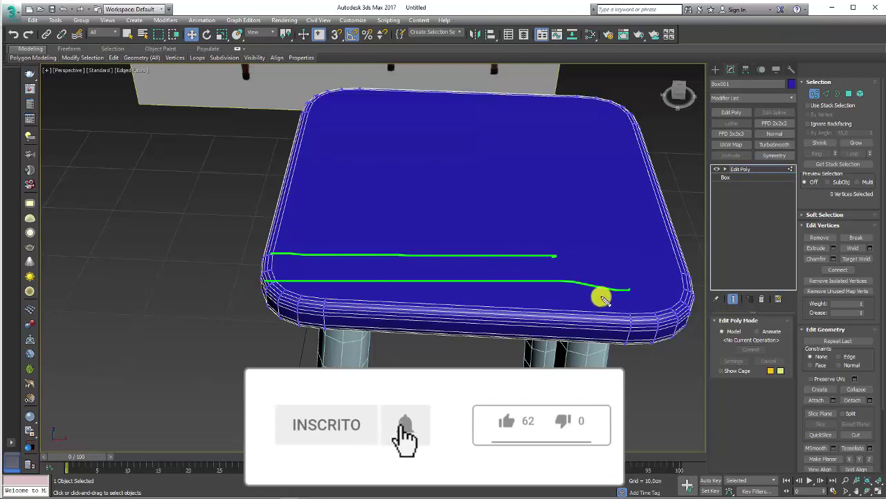
middle_click_drag(291, 275, 259, 245)
left_click(250, 244)
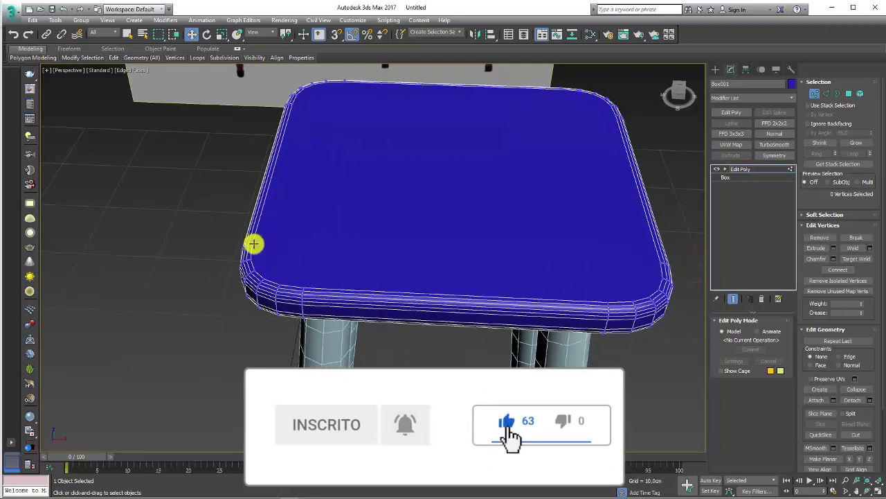
left_click(664, 263, "ctrl")
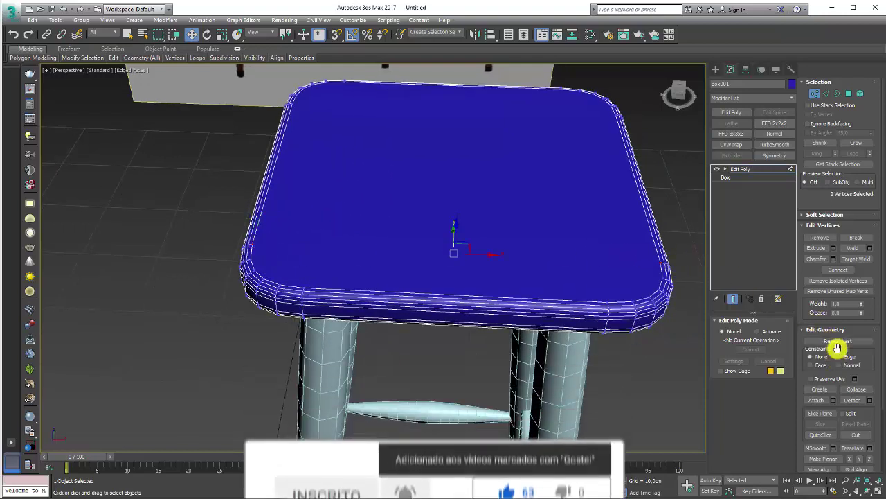
middle_click_drag(464, 279, 362, 280, "alt")
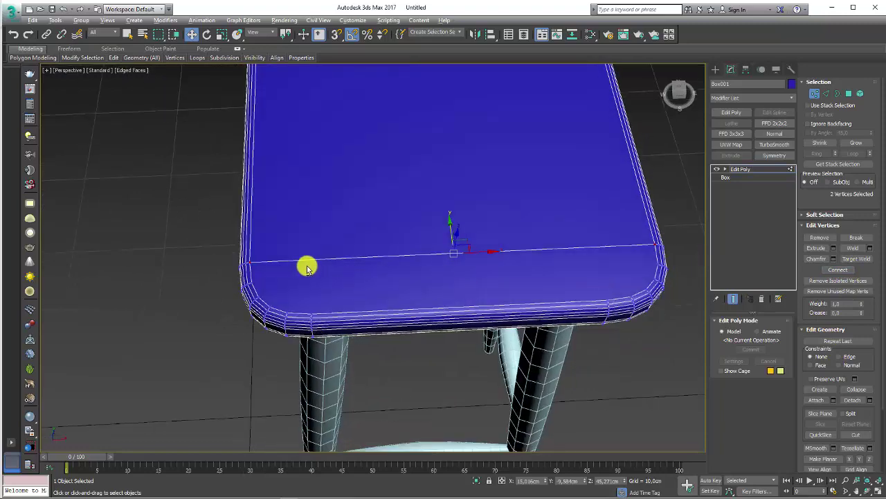
- Cut a new edge across the seat top near its front rim using Alt+C
key("alt+c")
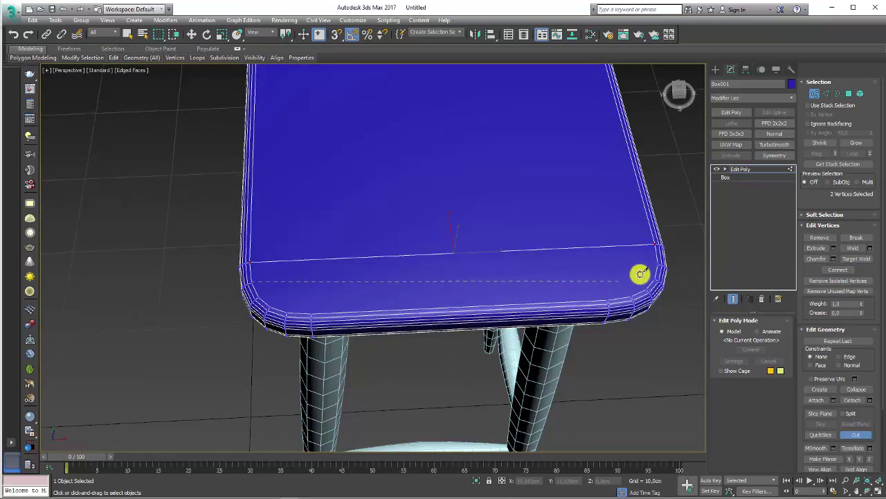
scroll(346, 332, "down", 2)
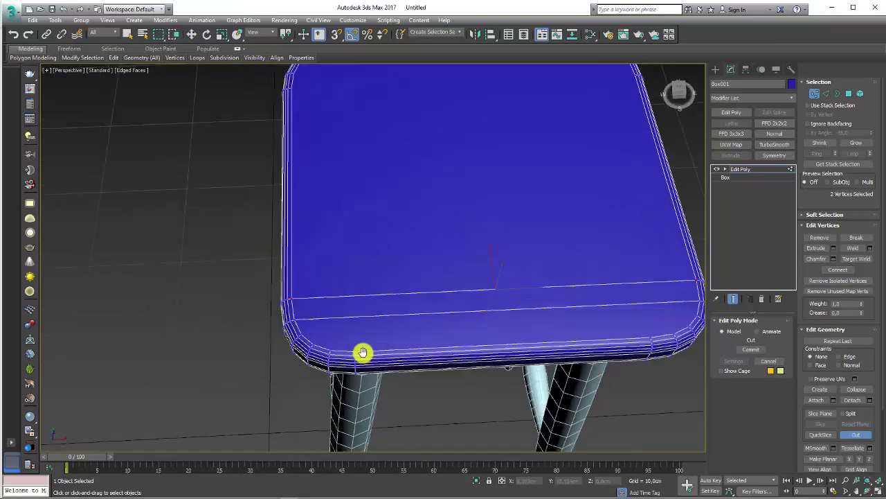
scroll(363, 353, "down", 2)
scroll(384, 349, "down", 2)
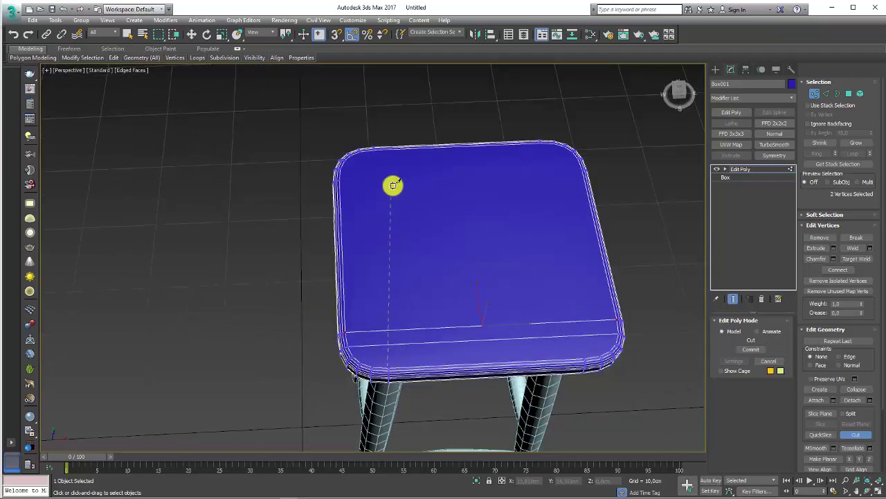